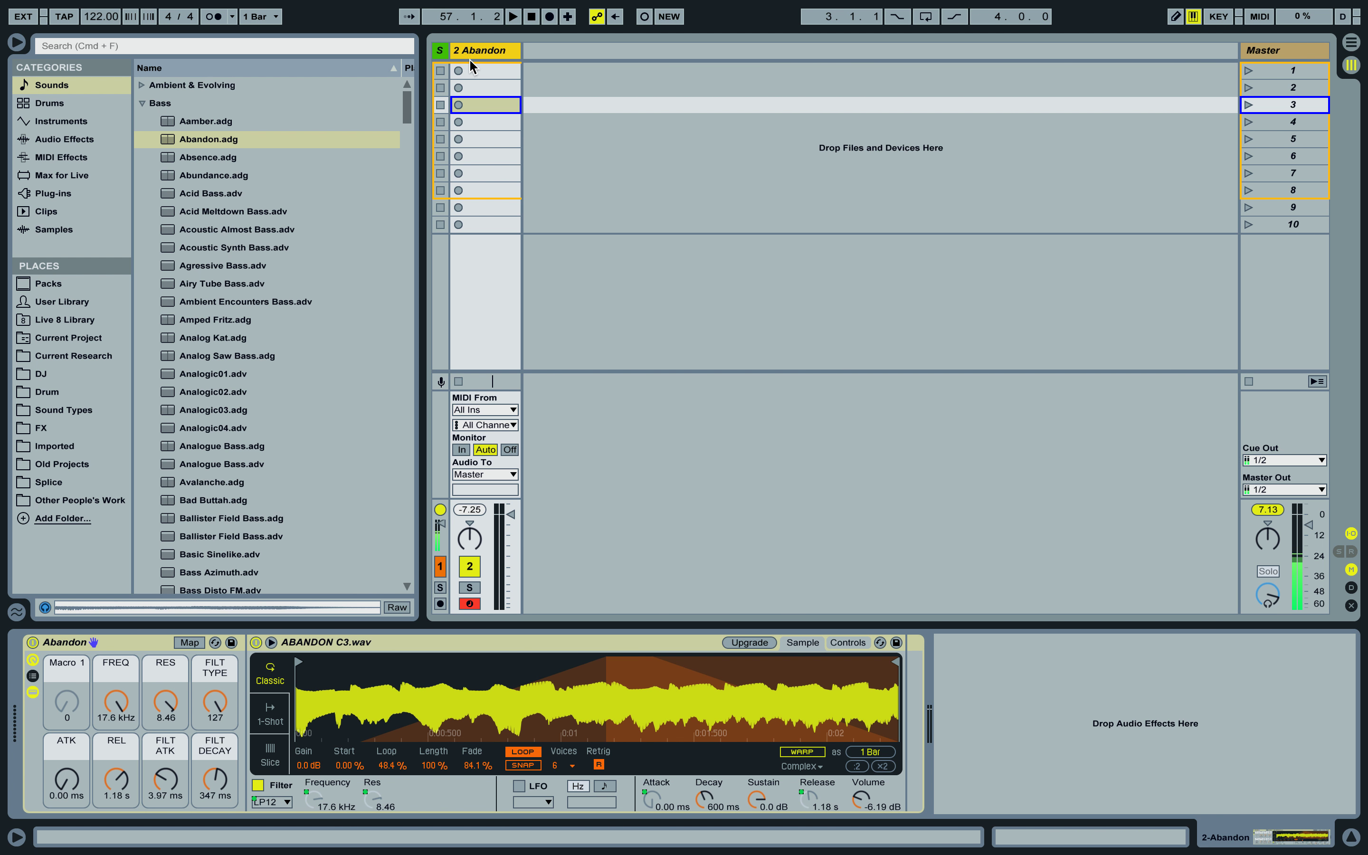
# Delete the Abandon track and select Abandon.adg among the browser's Bass presets.
pyautogui.press('Delete')
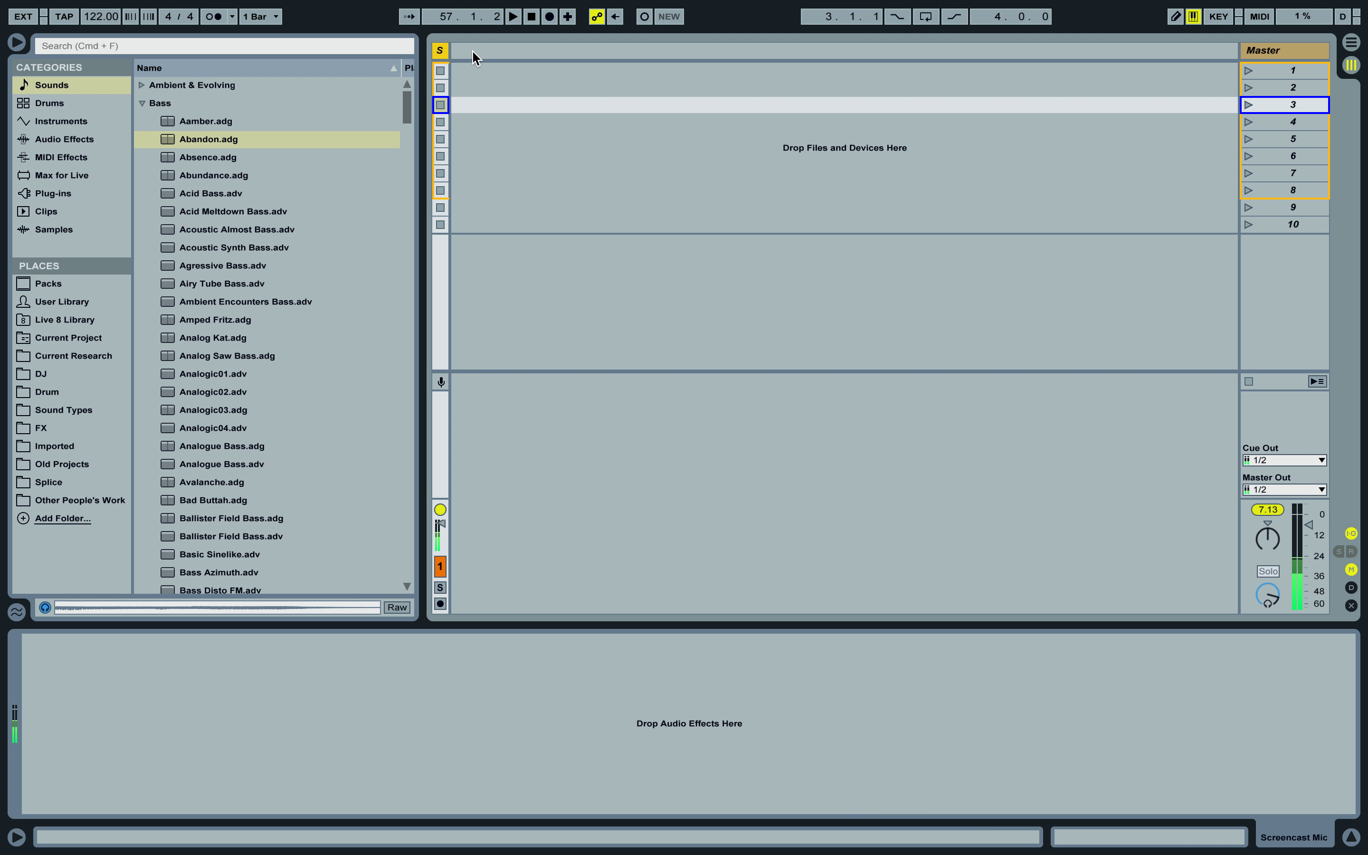
pyautogui.click(275, 139)
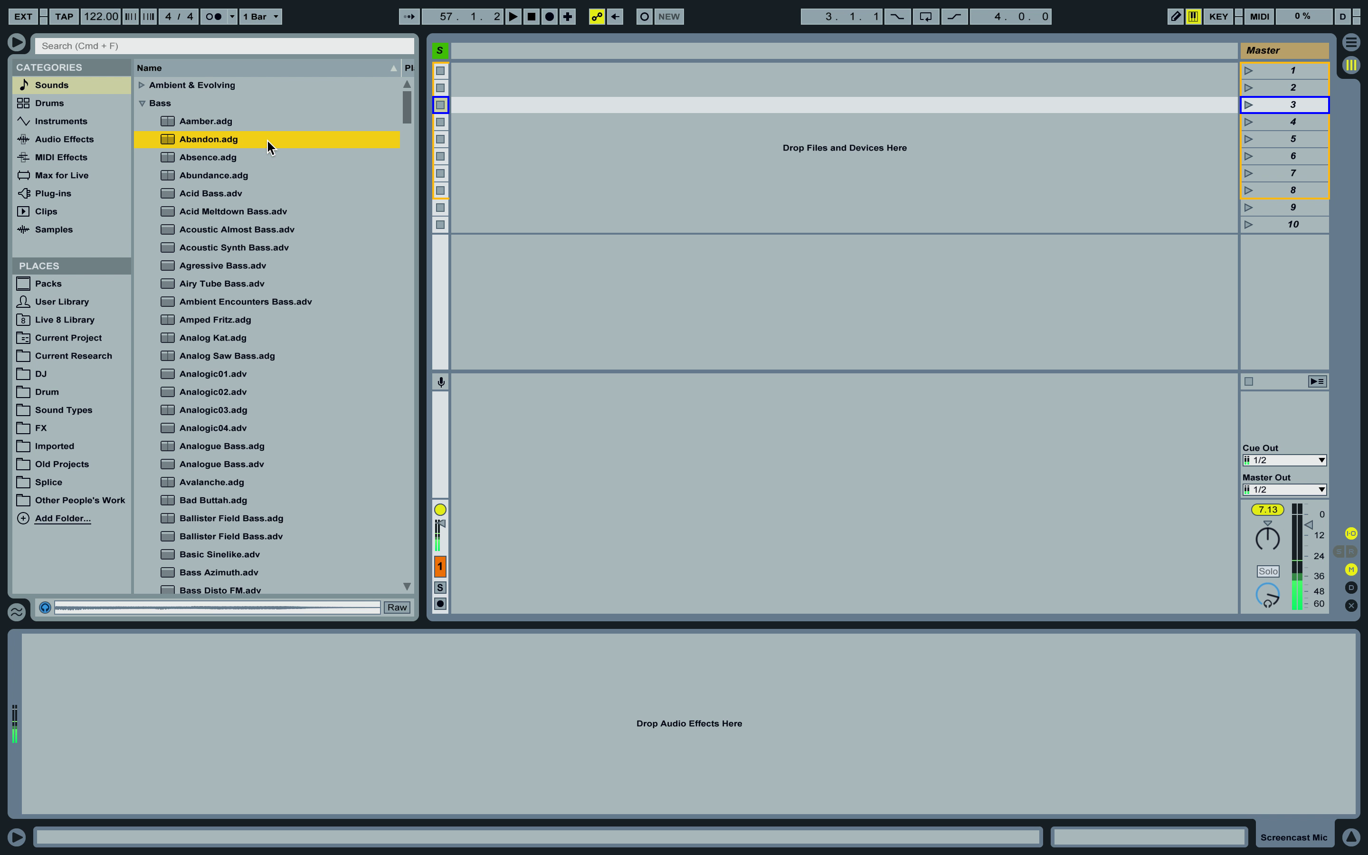
# Add the Abandon.adg bass preset to the session as a new instrument track.
pyautogui.hotkey('shift', 'Up')
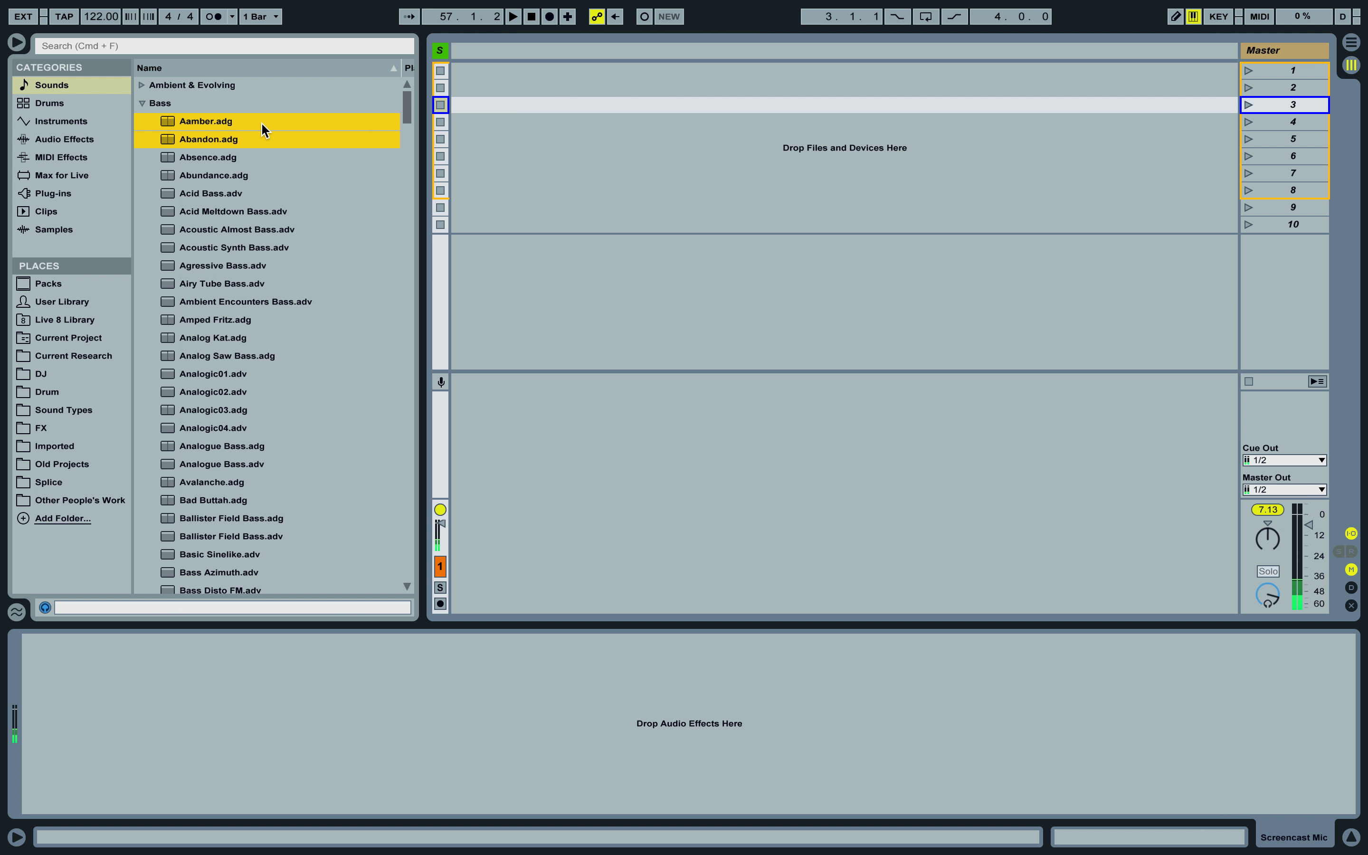
pyautogui.click(257, 122)
pyautogui.click(222, 141)
pyautogui.moveTo(222, 141); pyautogui.dragTo(475, 53)
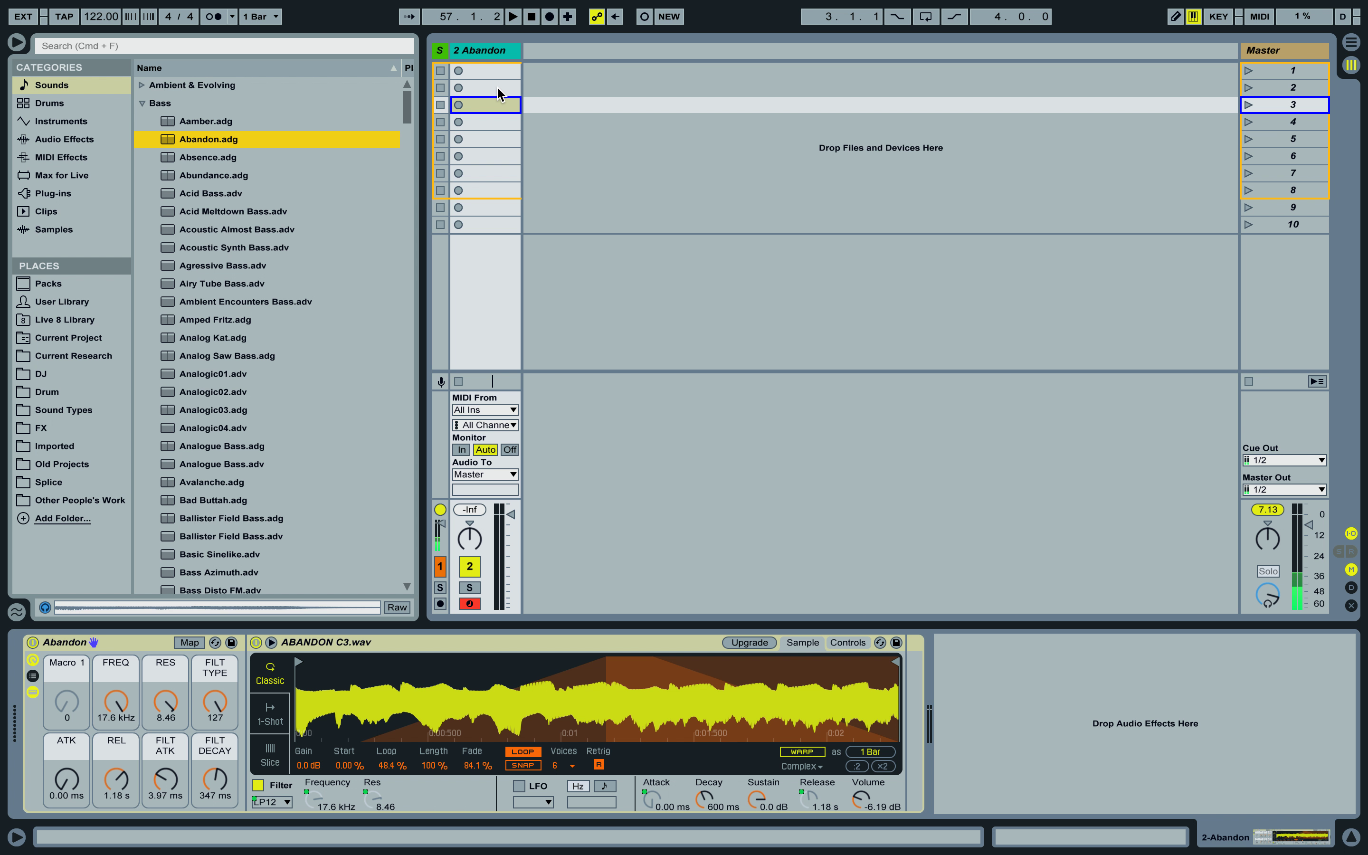
# Insert an empty MIDI track and move it before the Abandon track.
pyautogui.click(491, 55)
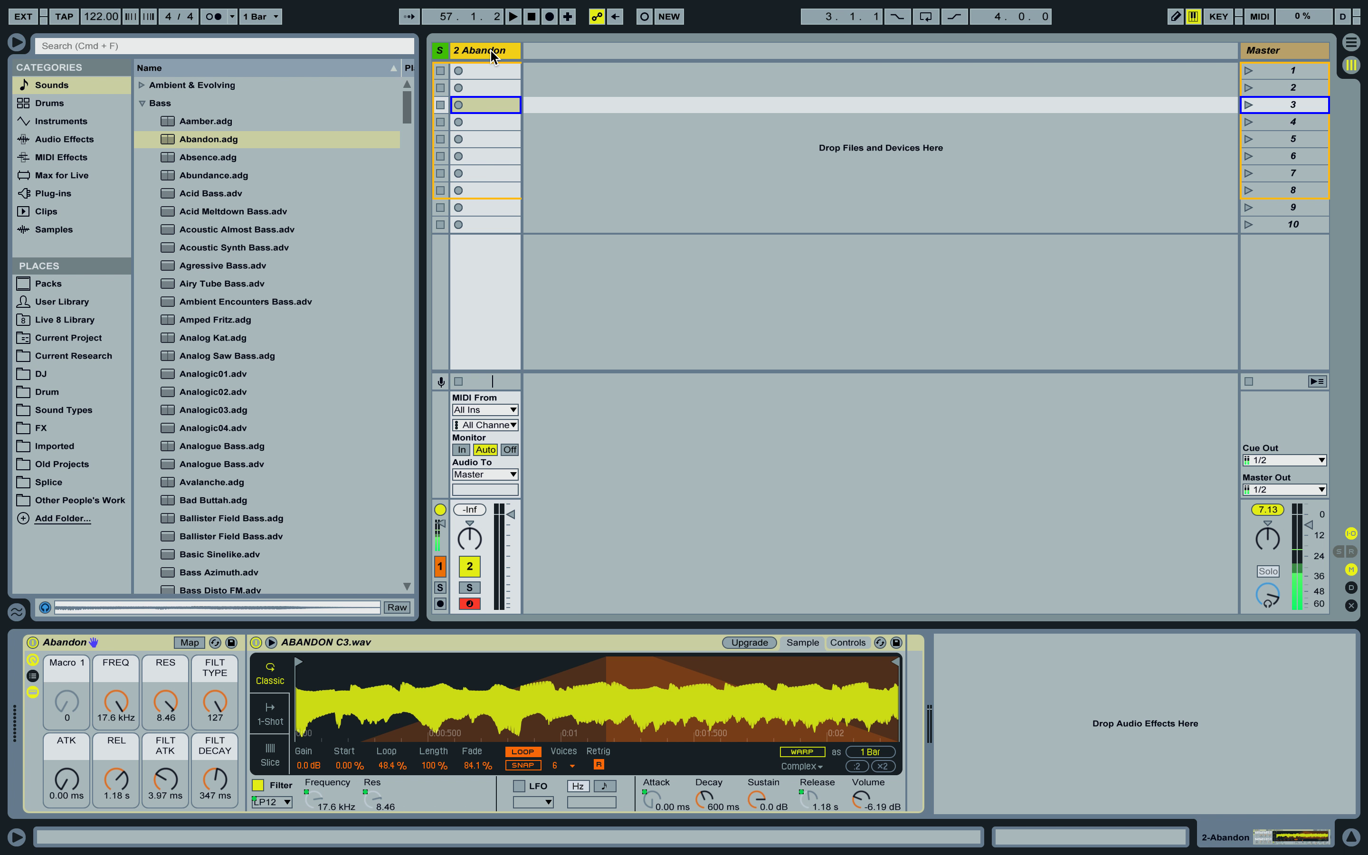
pyautogui.press('super+shift+t')
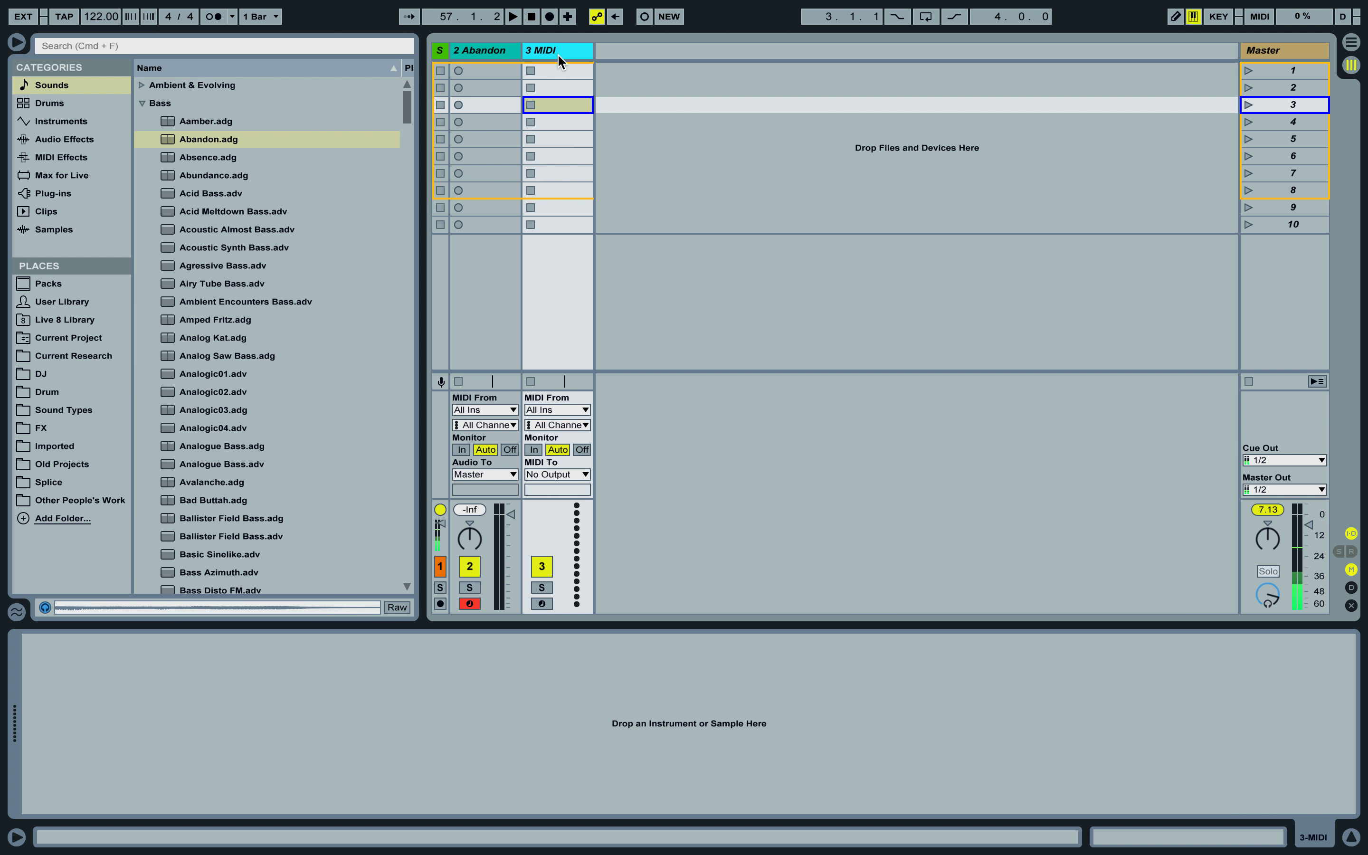
pyautogui.moveTo(558, 54); pyautogui.dragTo(464, 51)
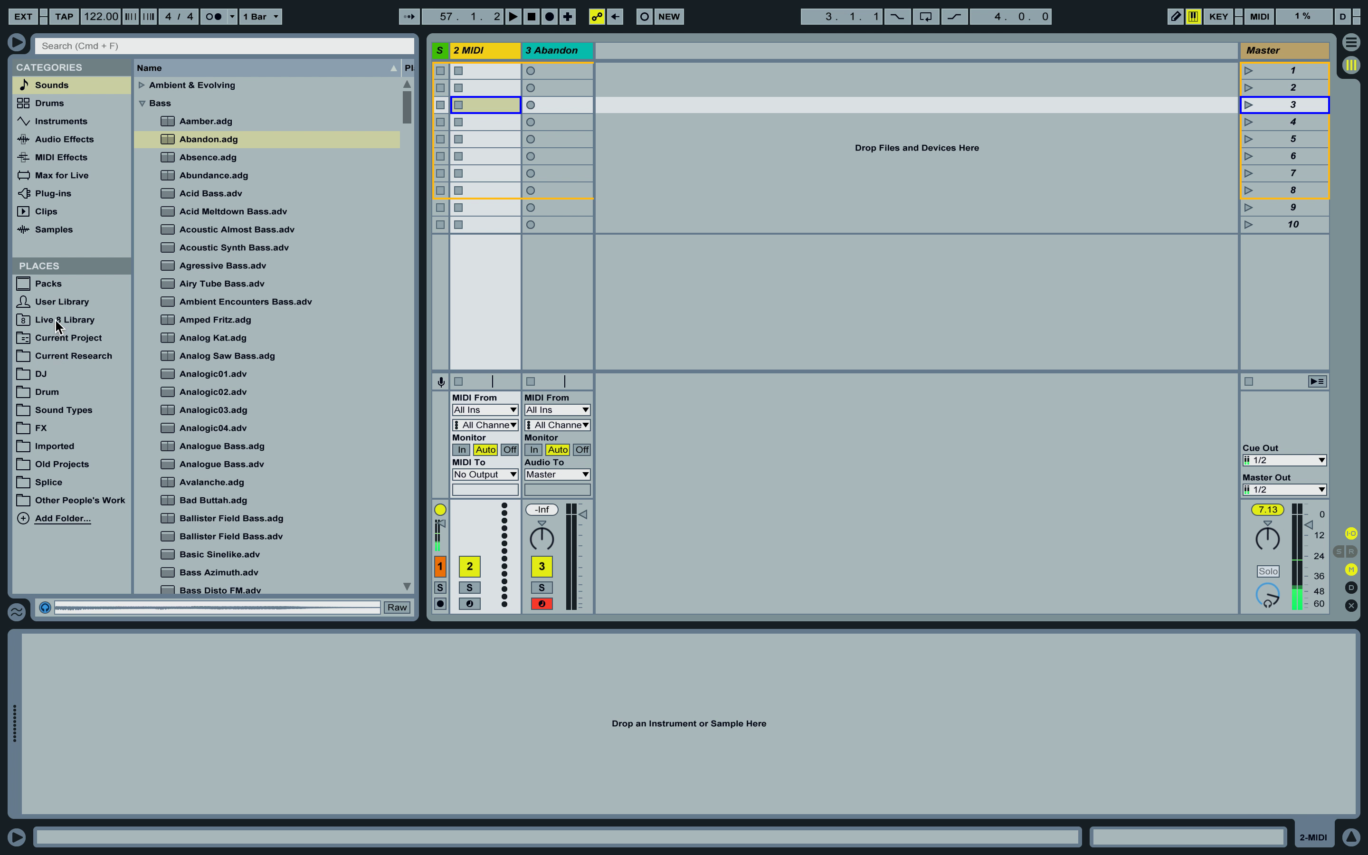
# Load MultiMapper16 V2.0.adv from the User Library's Max Audio Effect folder onto MIDI track 2.
pyautogui.click(50, 306)
pyautogui.scroll(-8, 182, 295)
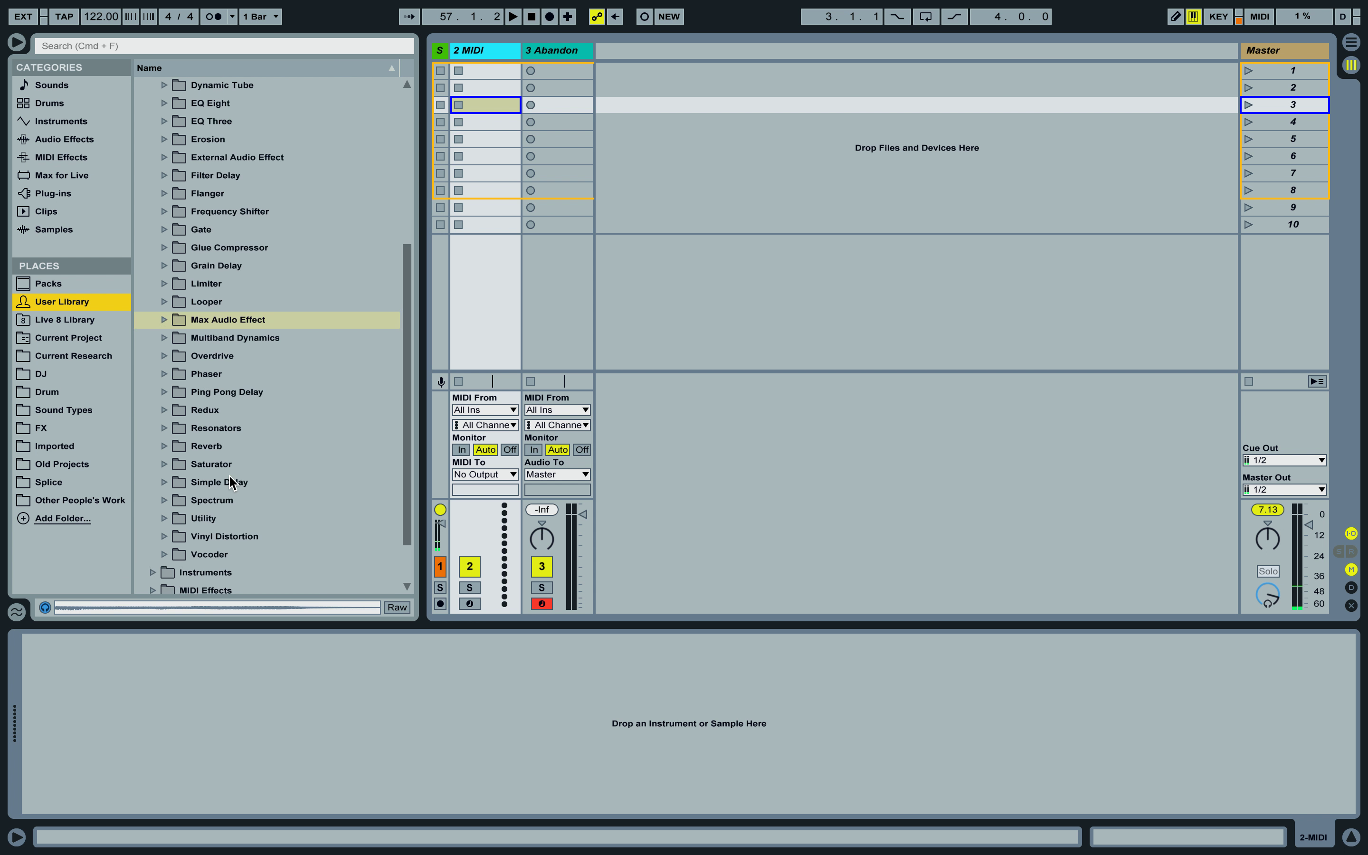
pyautogui.click(163, 258)
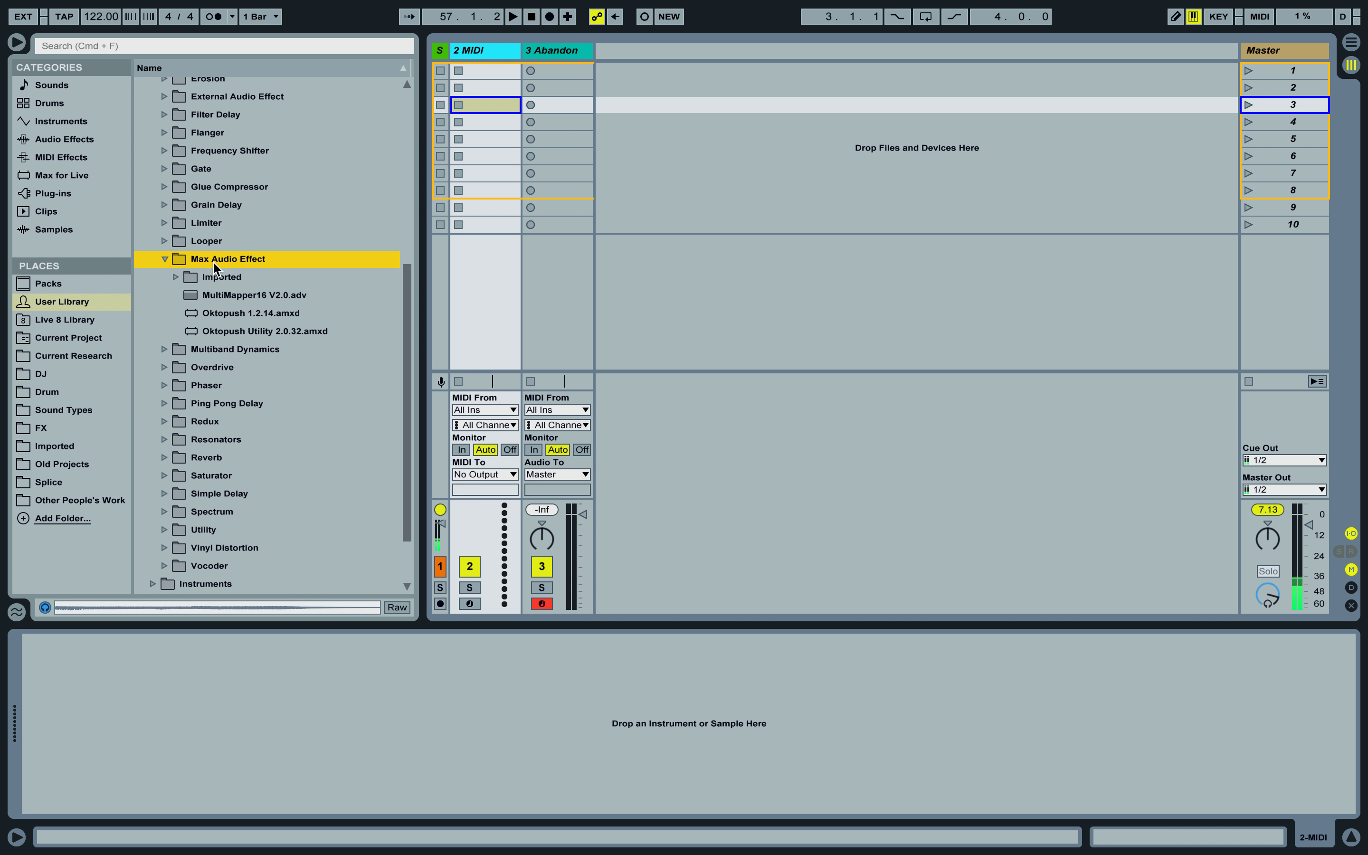
pyautogui.click(220, 299)
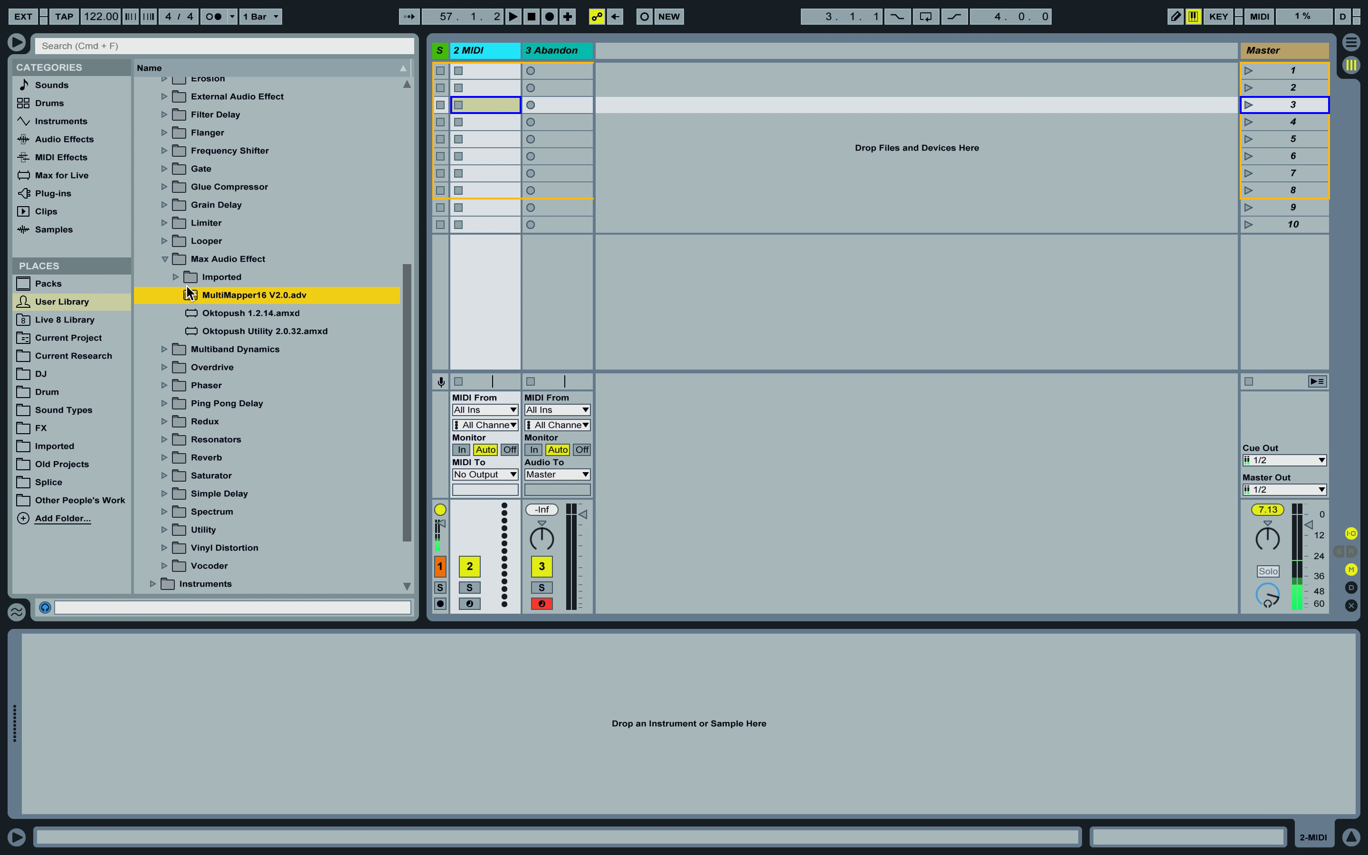
pyautogui.click(166, 259)
pyautogui.click(165, 259)
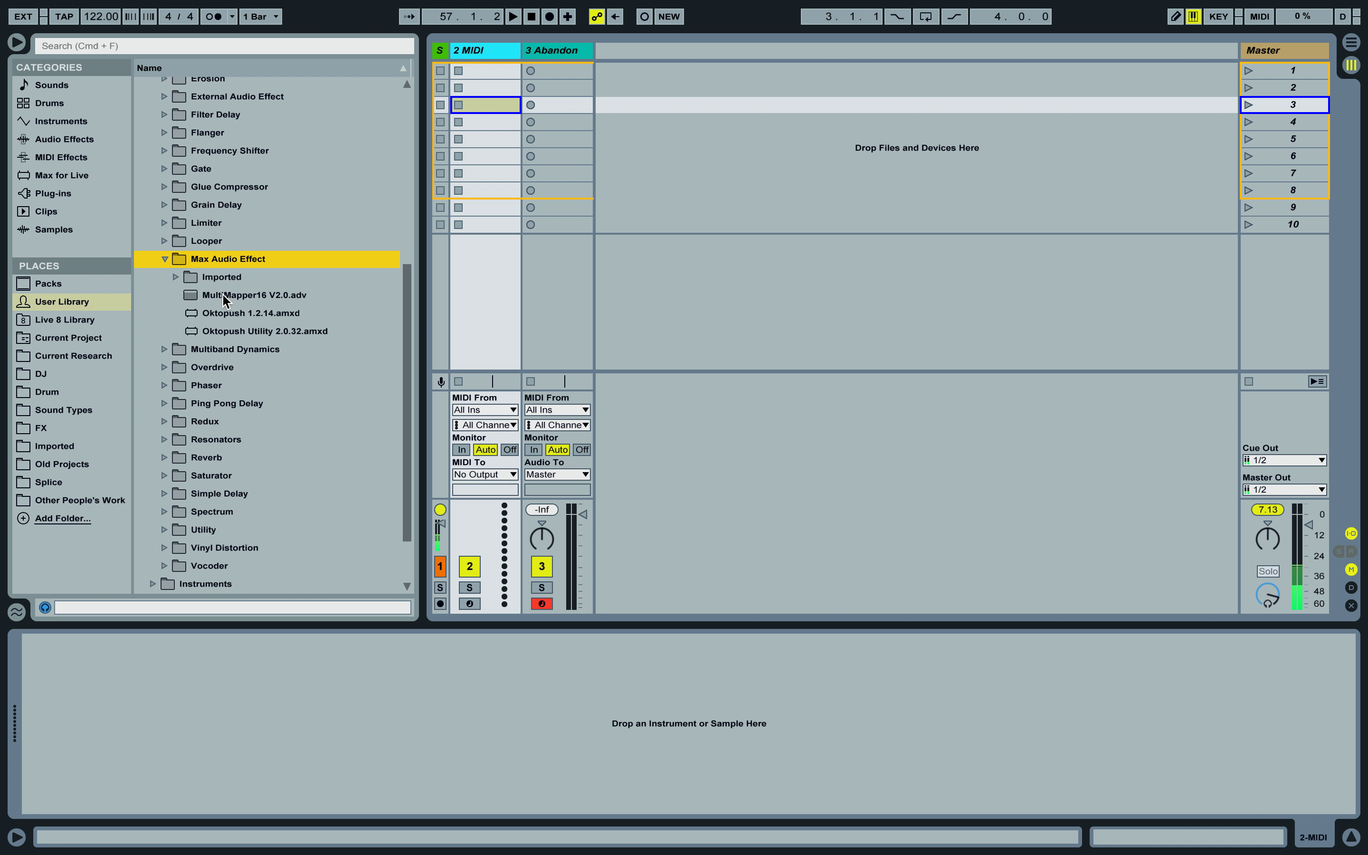
pyautogui.moveTo(223, 299); pyautogui.dragTo(206, 712)
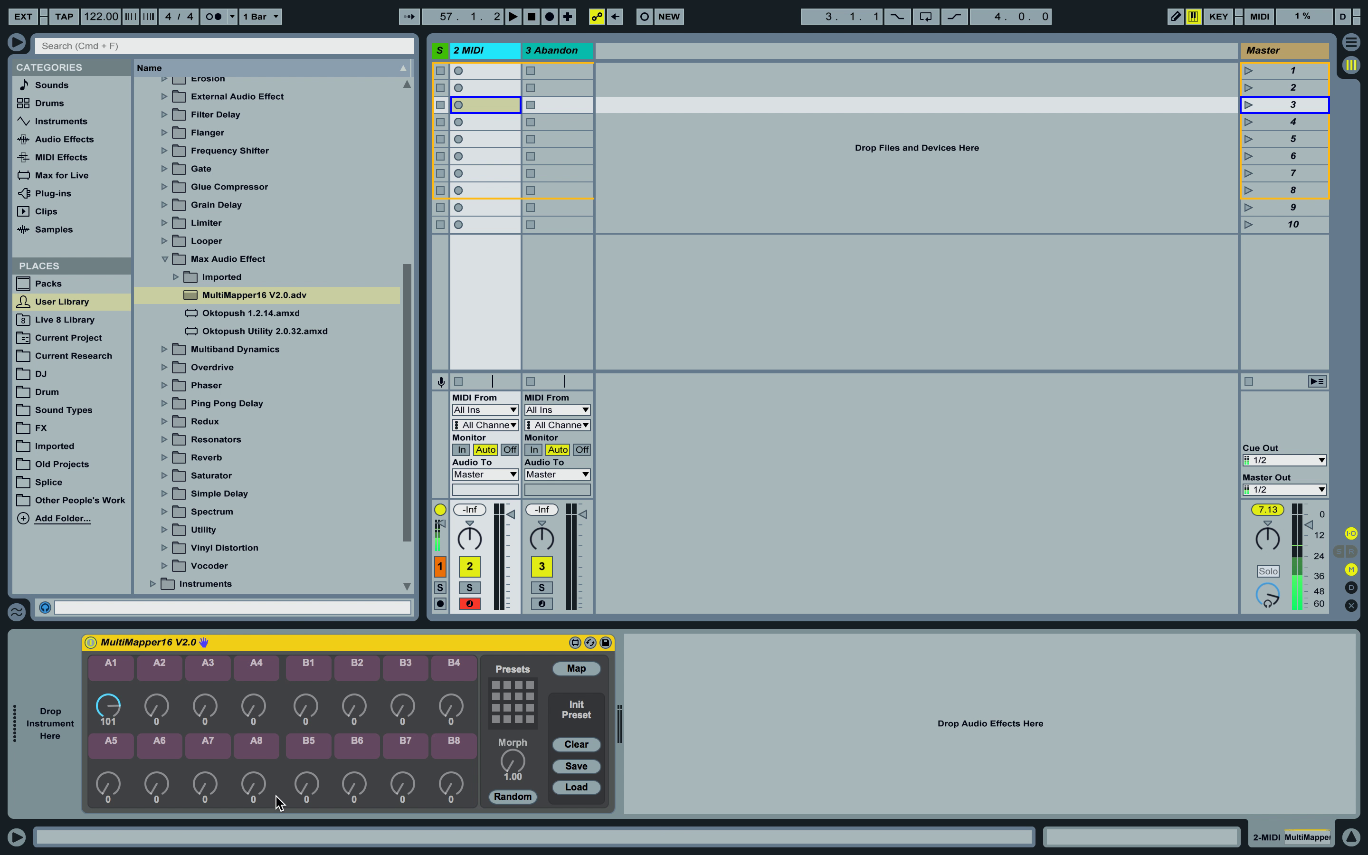
# Hide track I/O, arm the Abandon track, and lower its FREQ macro to 18.5 kHz.
pyautogui.click(553, 52)
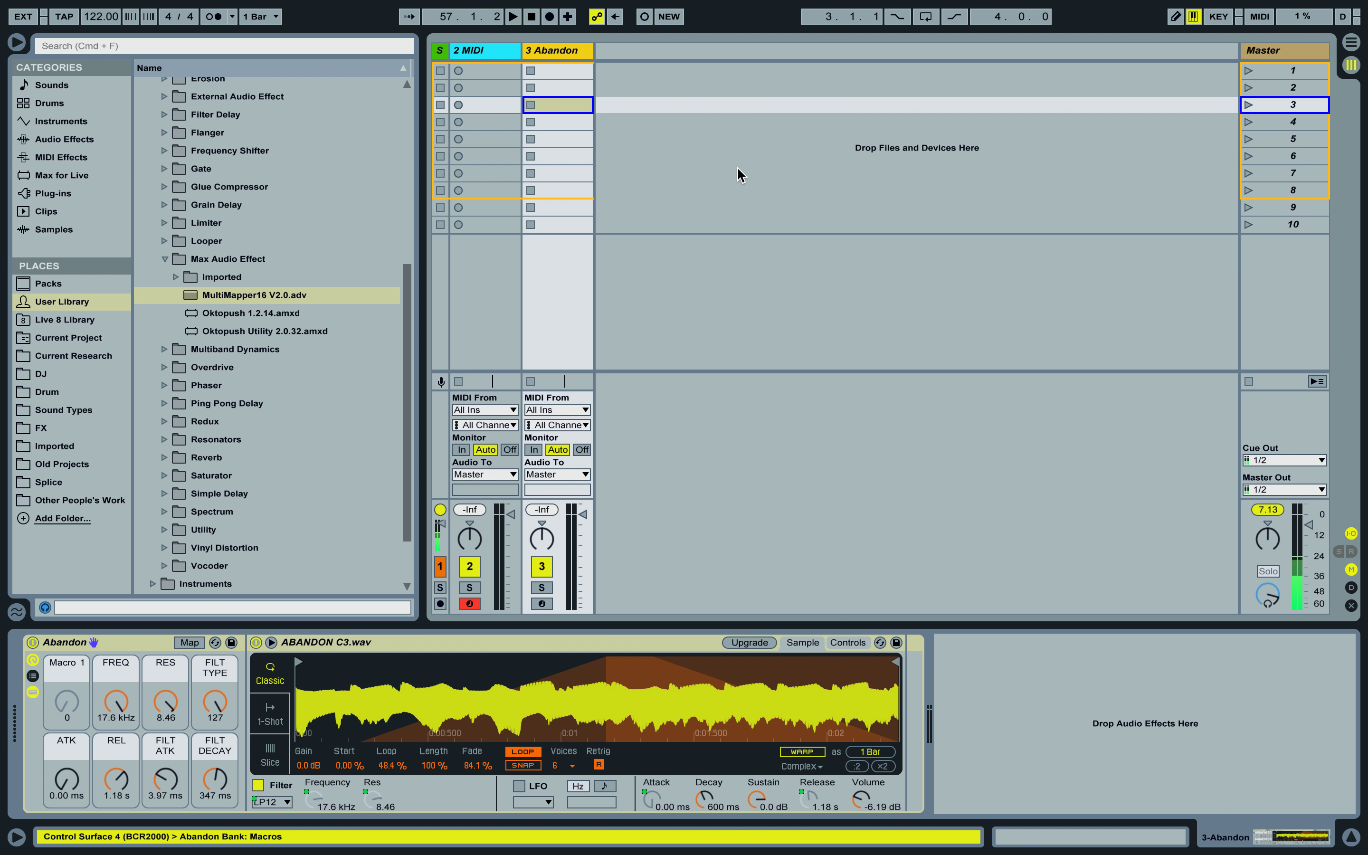
pyautogui.click(567, 191)
pyautogui.press('super+alt+i')
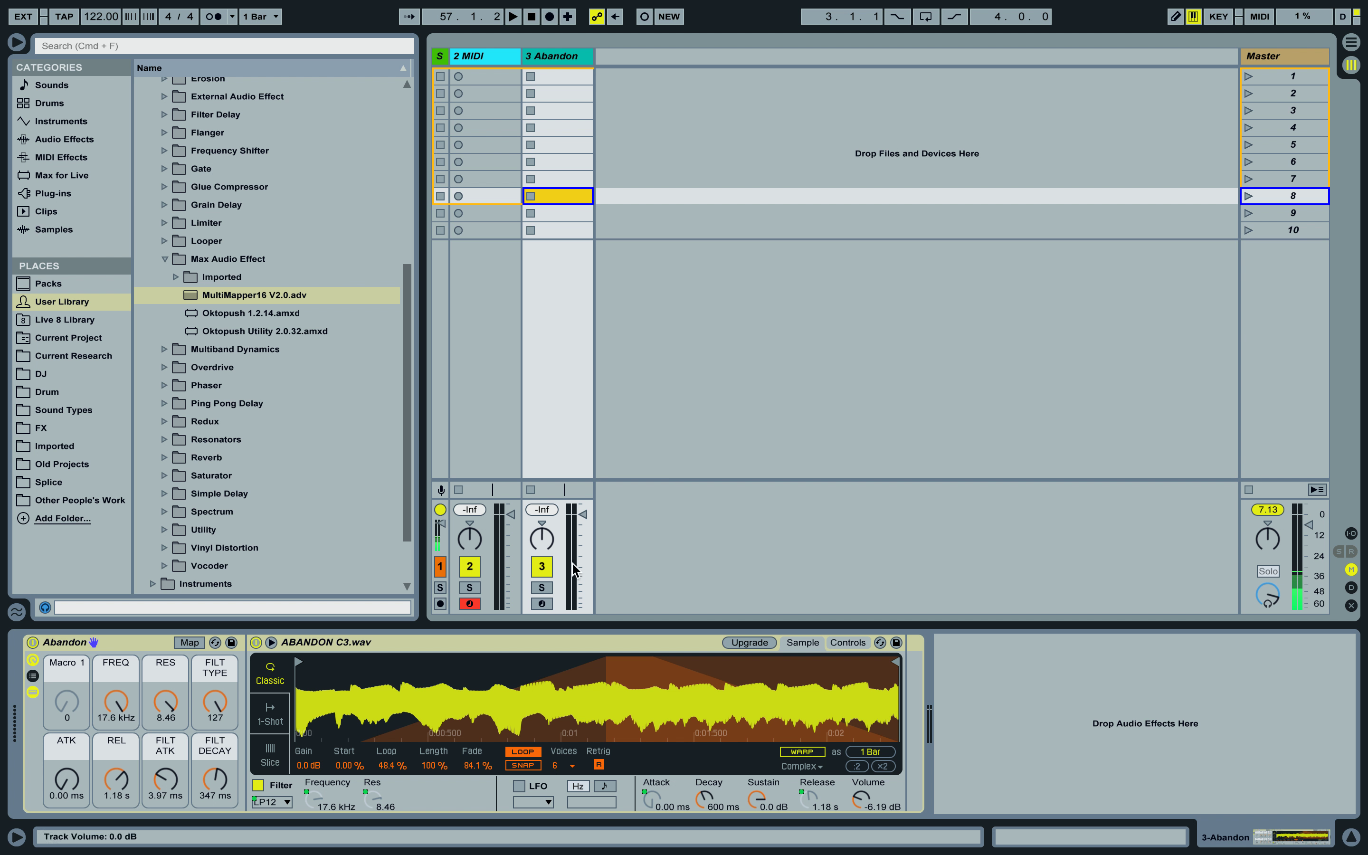
pyautogui.click(542, 603)
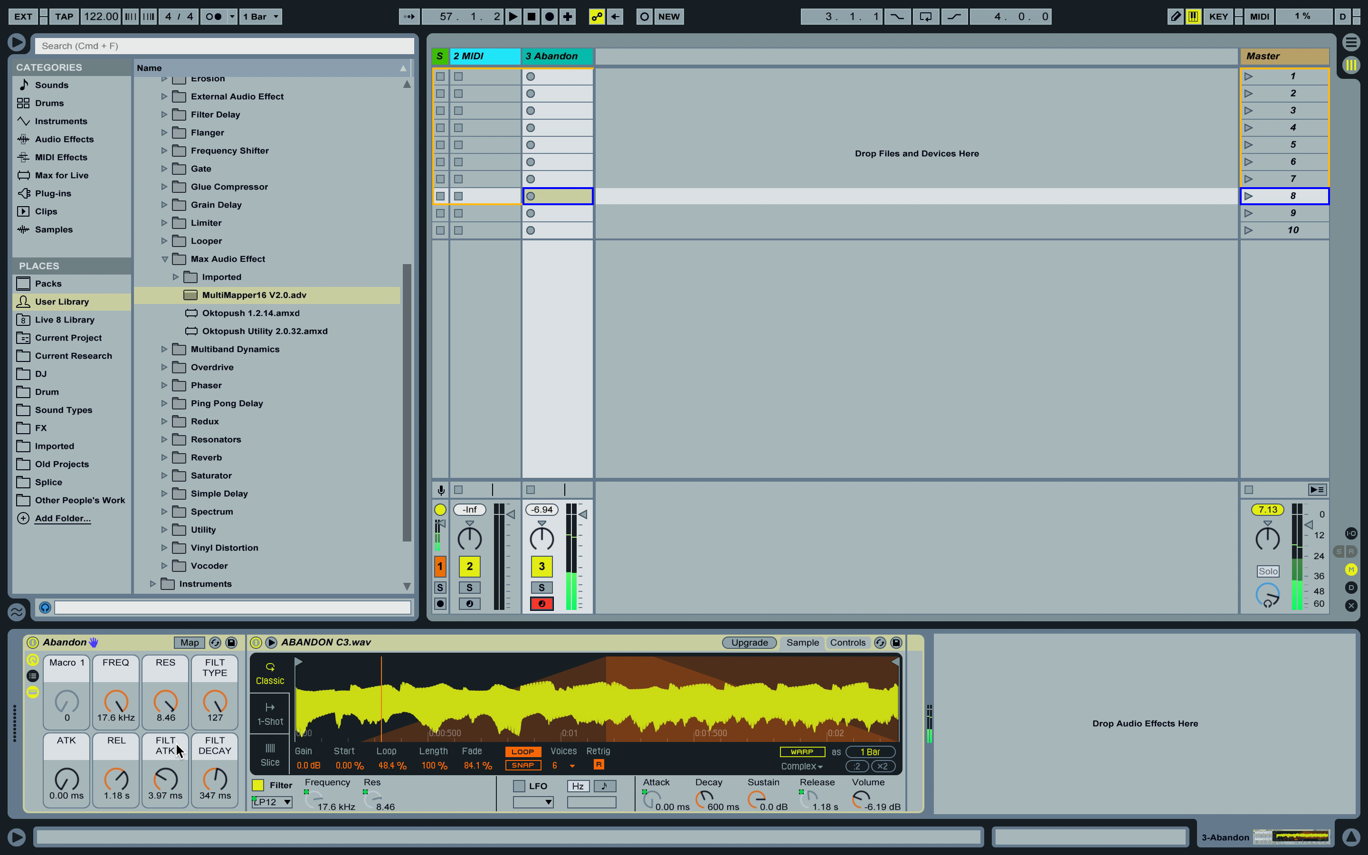
pyautogui.moveTo(116, 701)
pyautogui.mouseDown()
pyautogui.moveTo(116, 791)
pyautogui.moveTo(116, 695)
pyautogui.mouseUp()
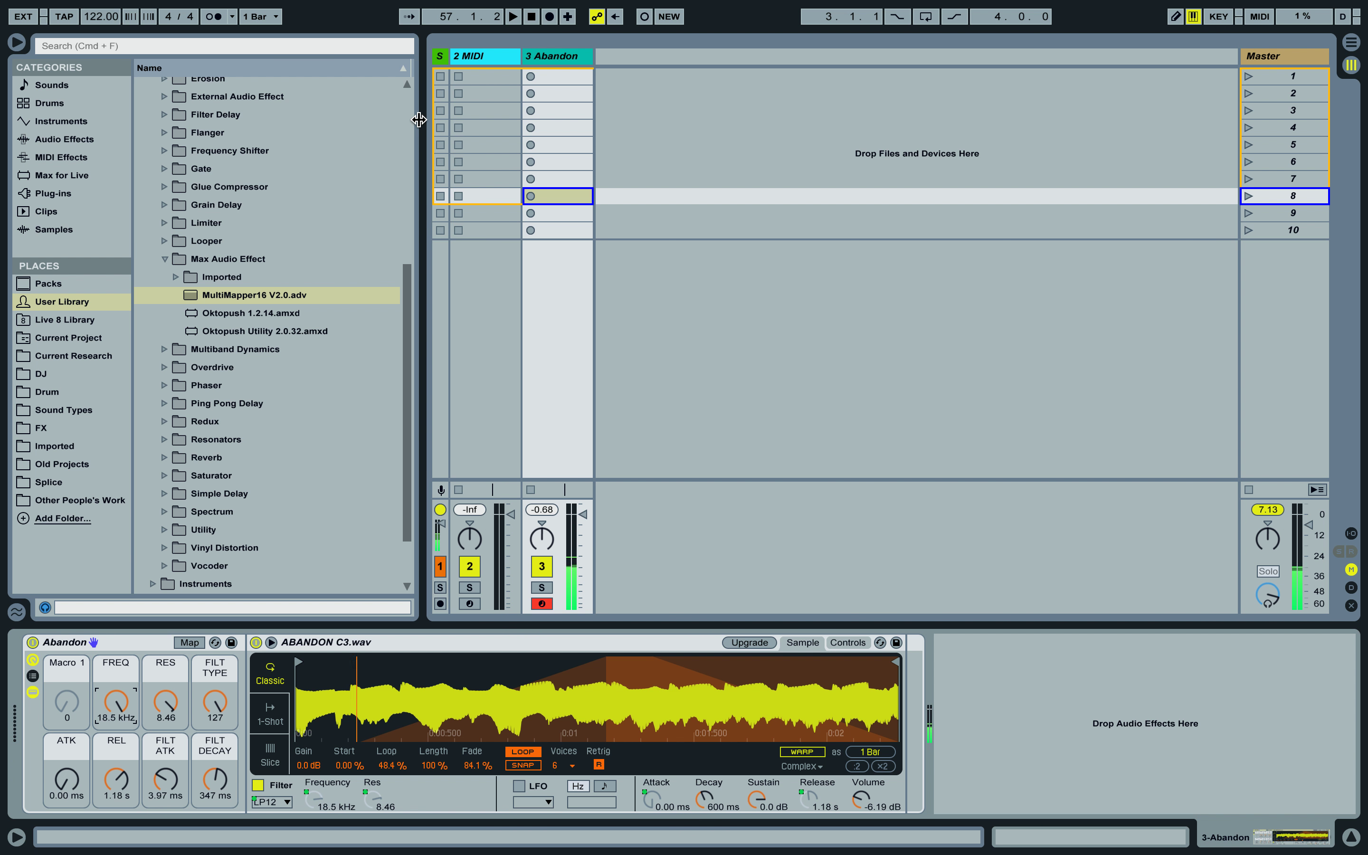
pyautogui.click(490, 62)
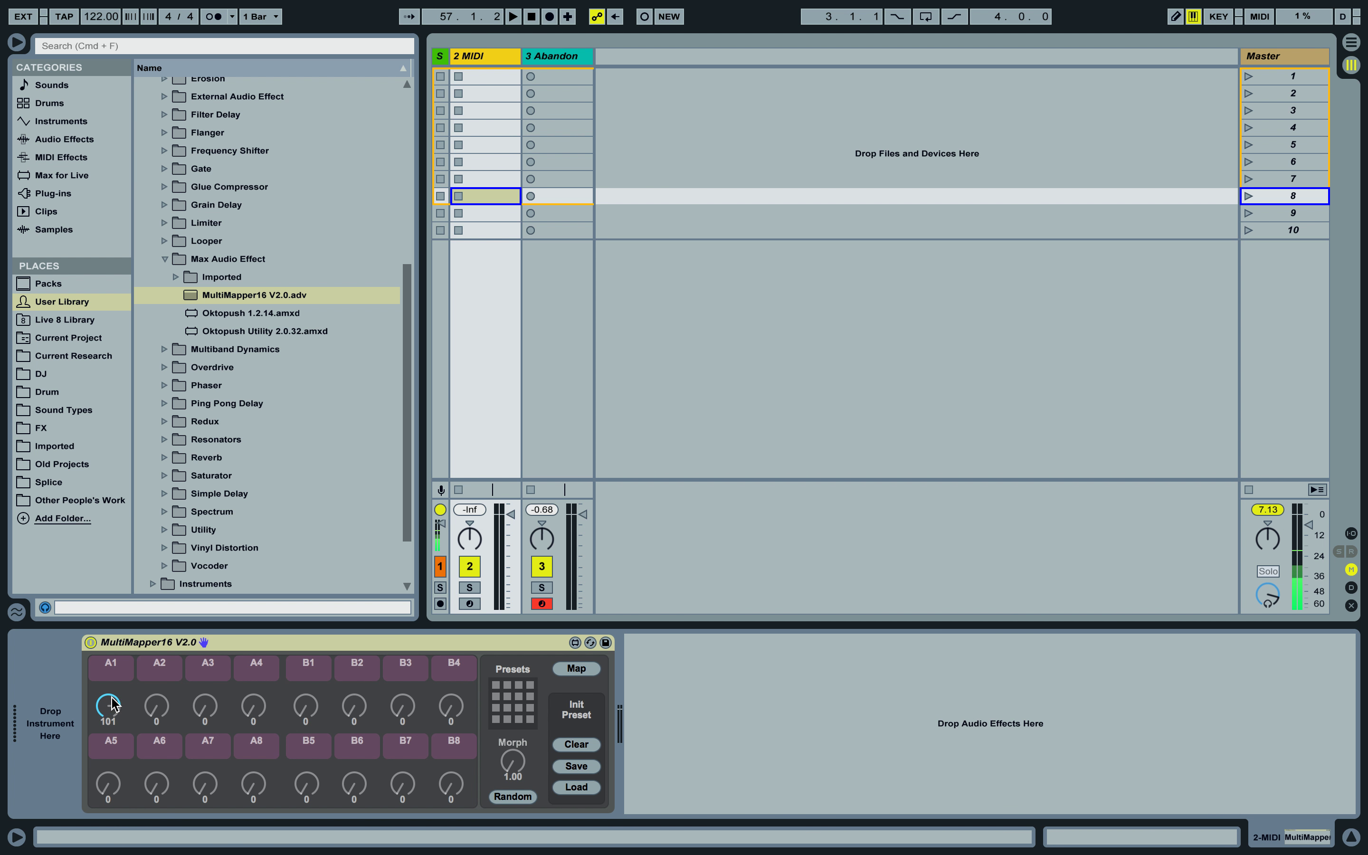
# Assign MultiMapper16's first mapping slot to the Abandon FREQ macro and close the mapping window.
pyautogui.click(576, 668)
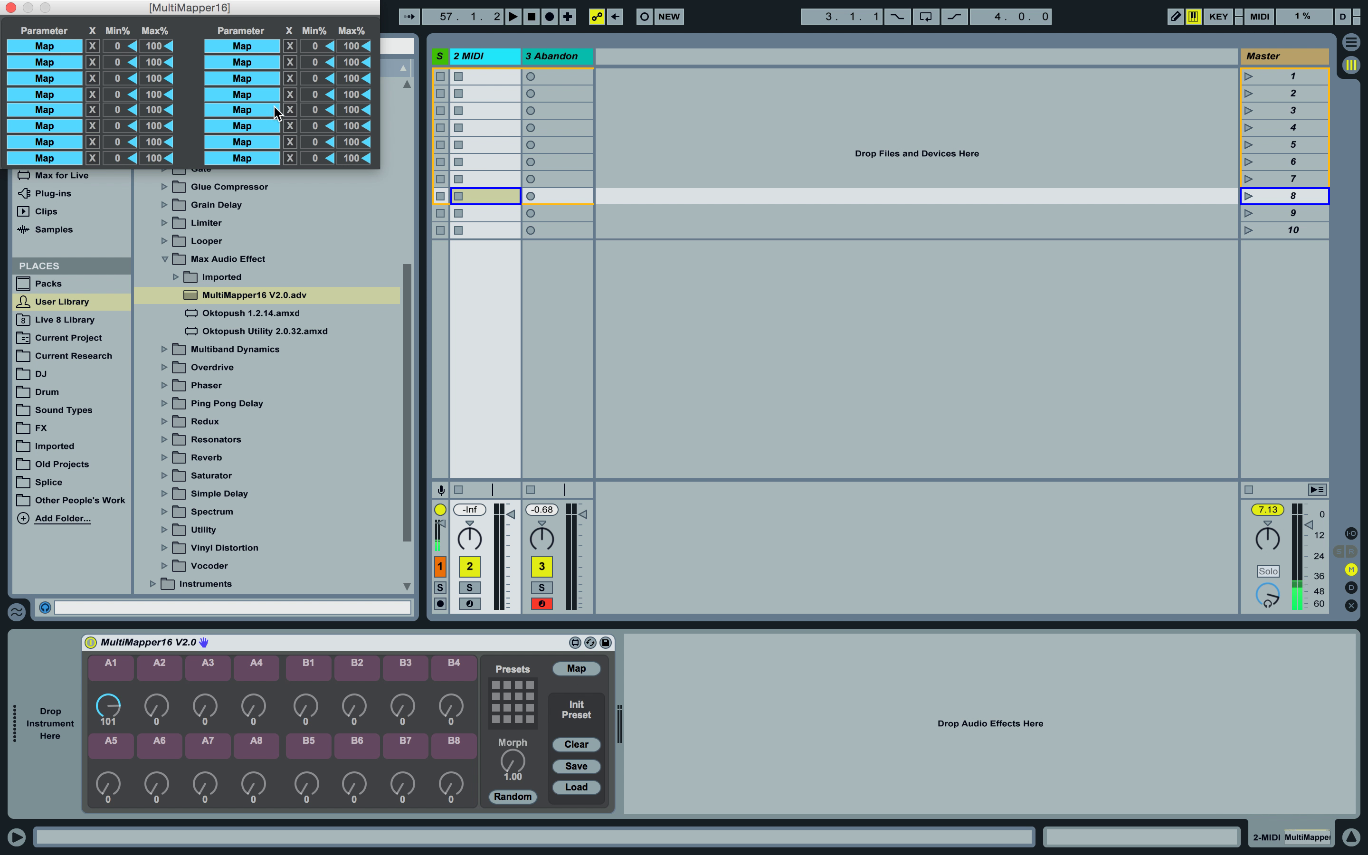
pyautogui.click(564, 56)
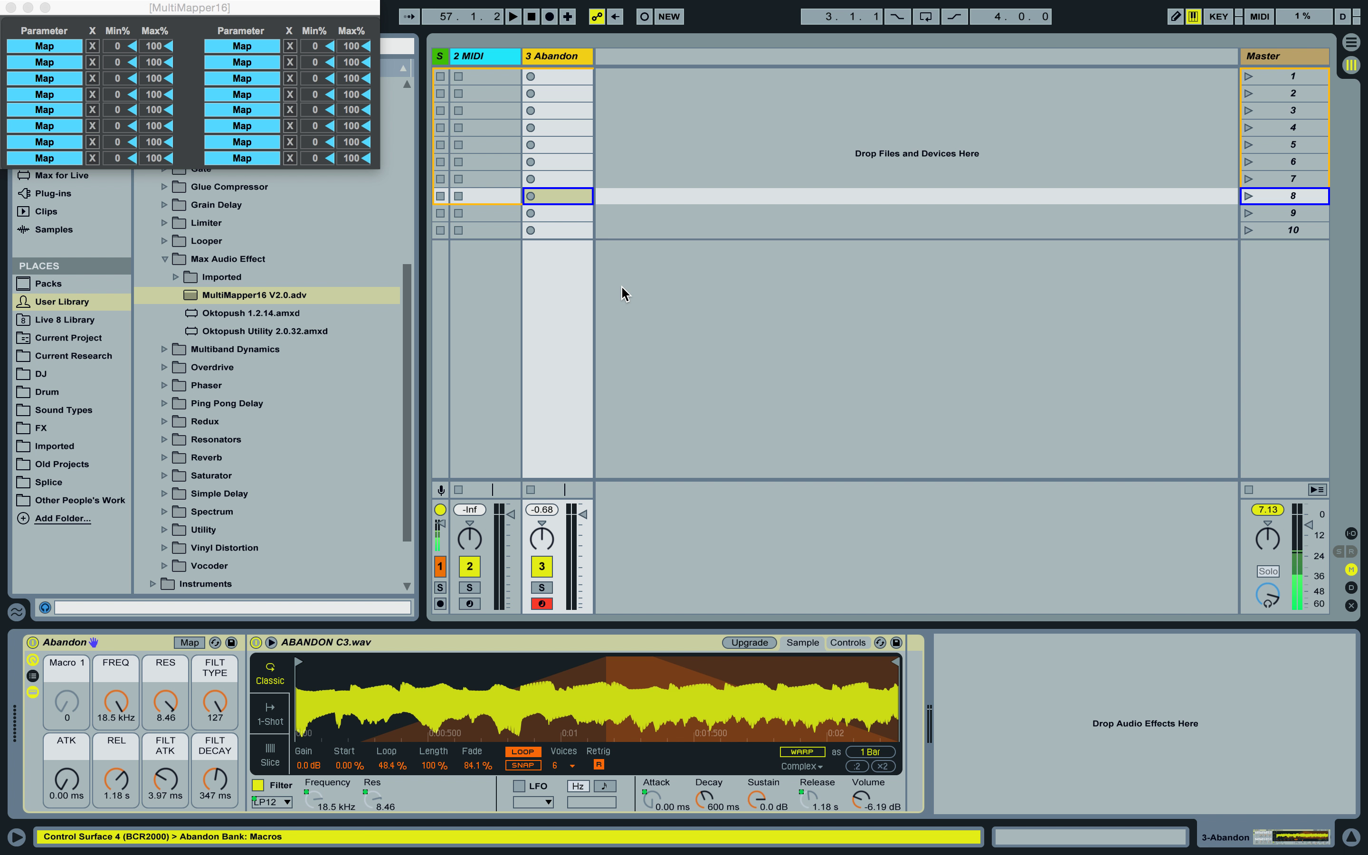
pyautogui.click(45, 47)
pyautogui.click(116, 700)
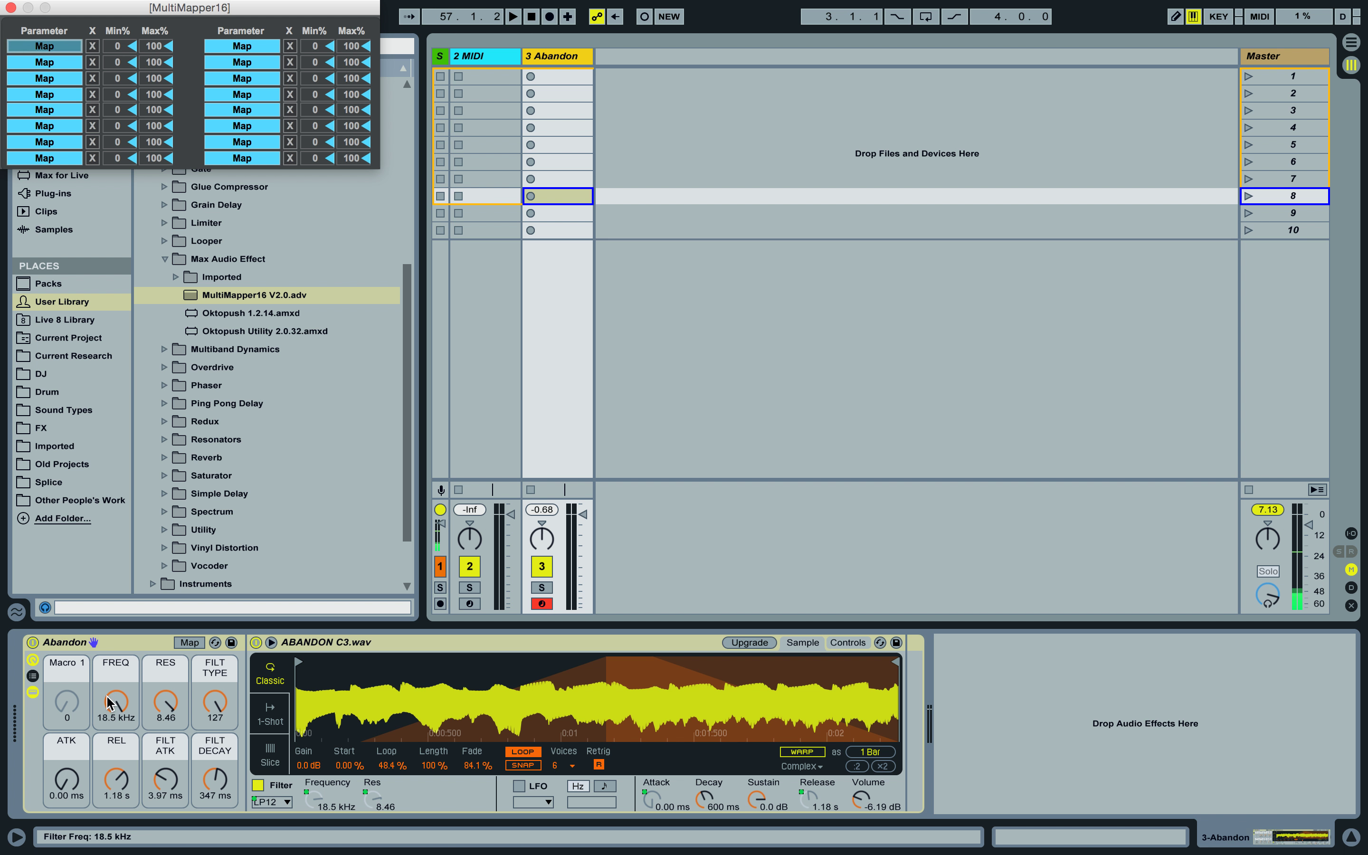
pyautogui.click(11, 8)
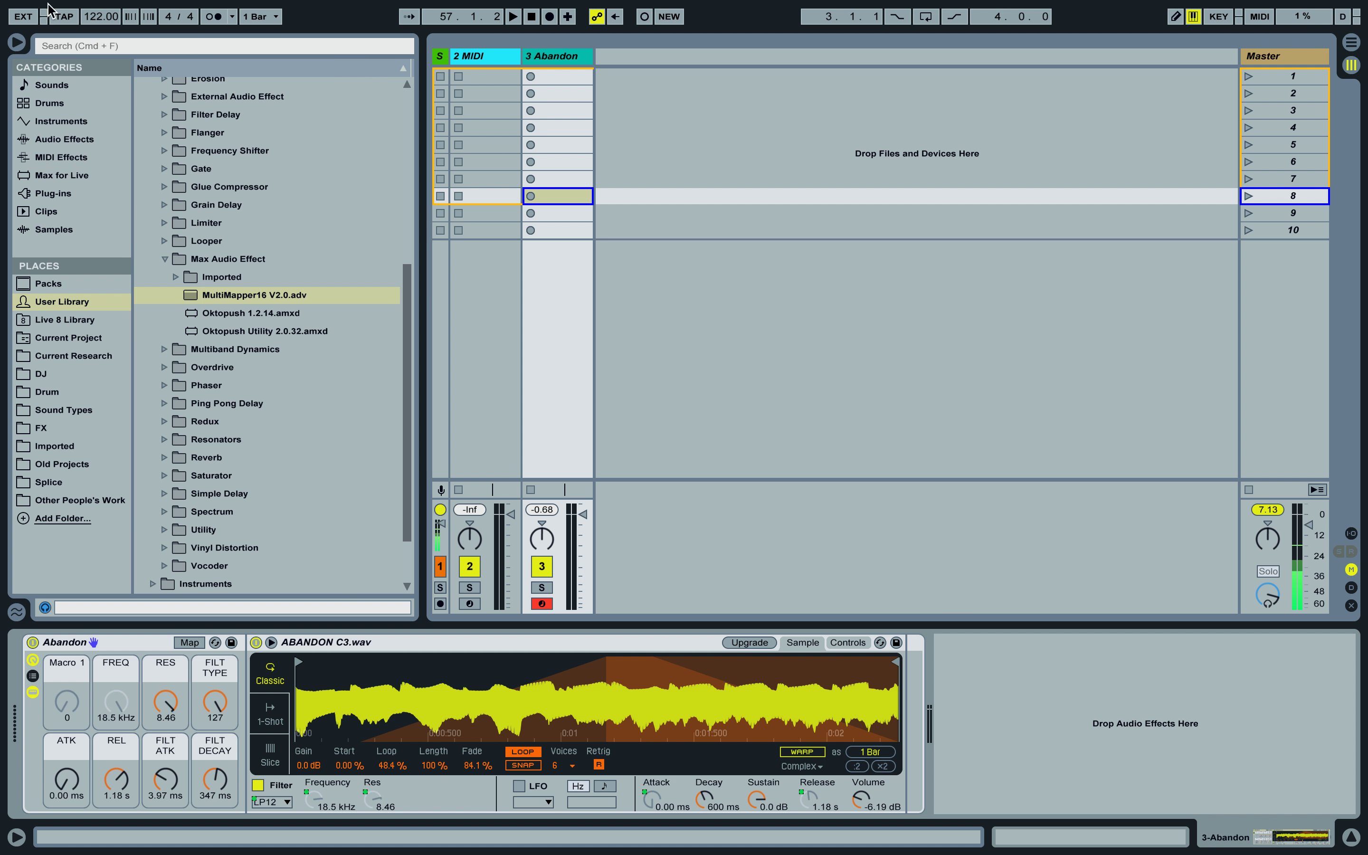
# Record a looping 2 3-Abandon clip into the Abandon track's first slot, then stop playback.
pyautogui.click(563, 56)
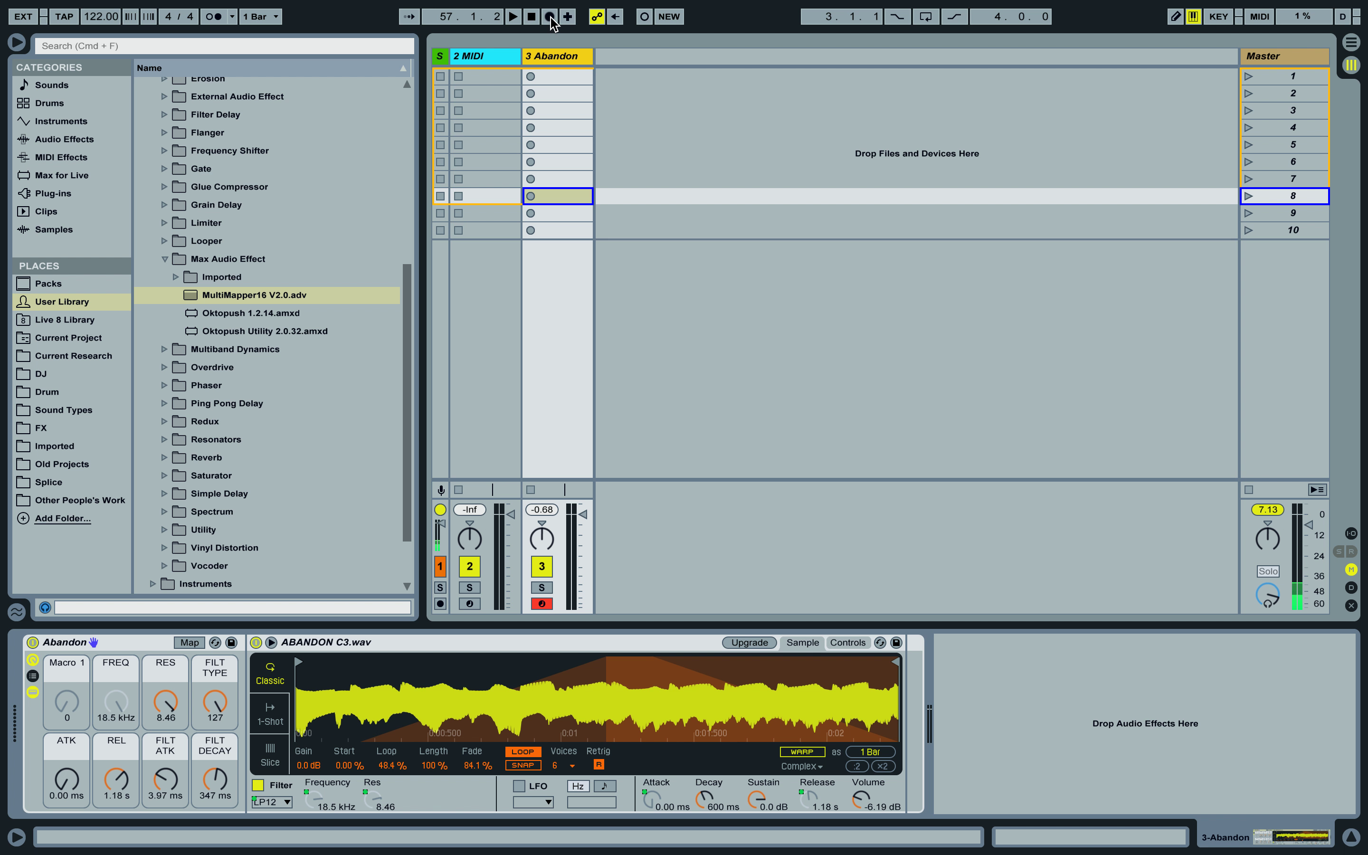
pyautogui.click(550, 17)
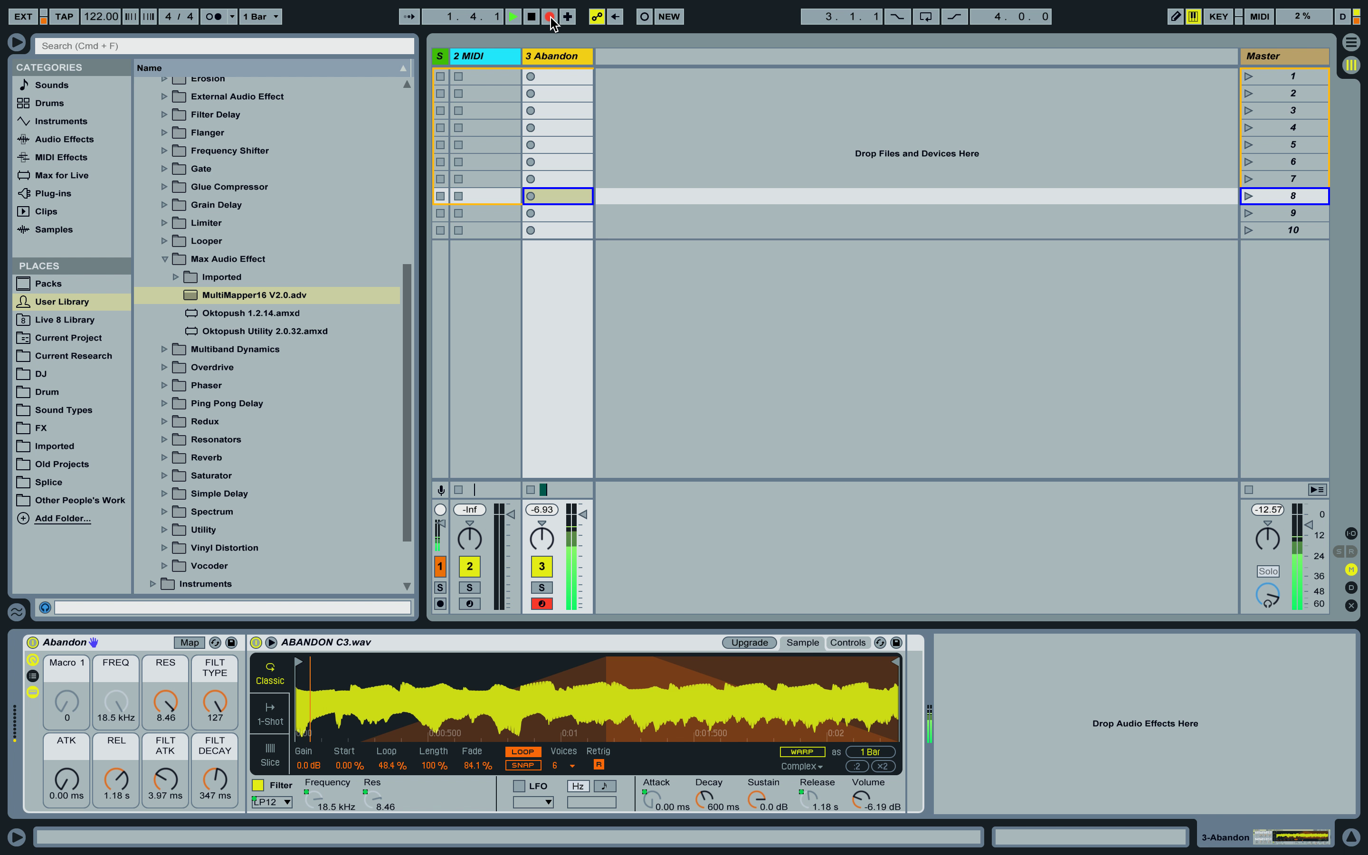
pyautogui.click(530, 77)
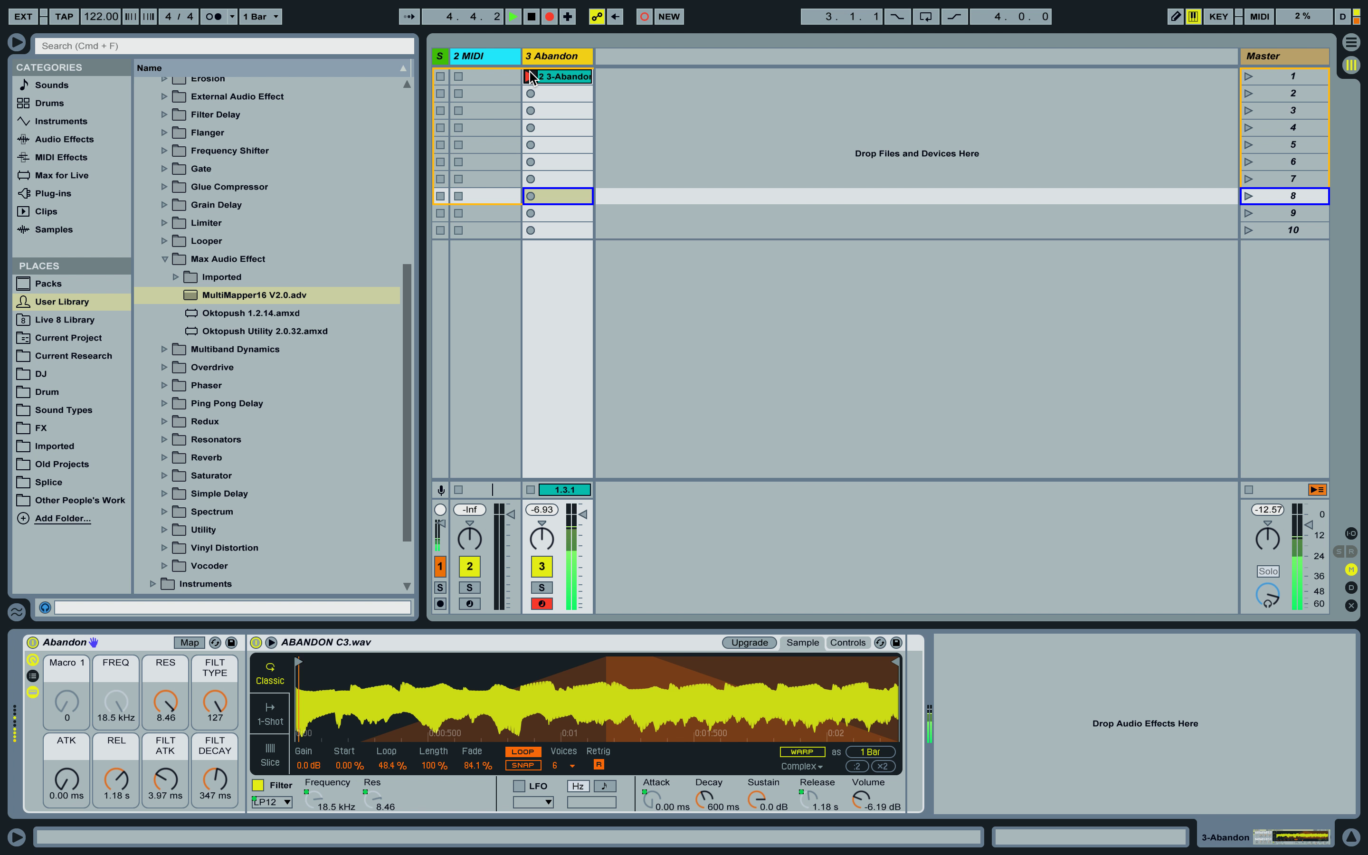
pyautogui.click(530, 76)
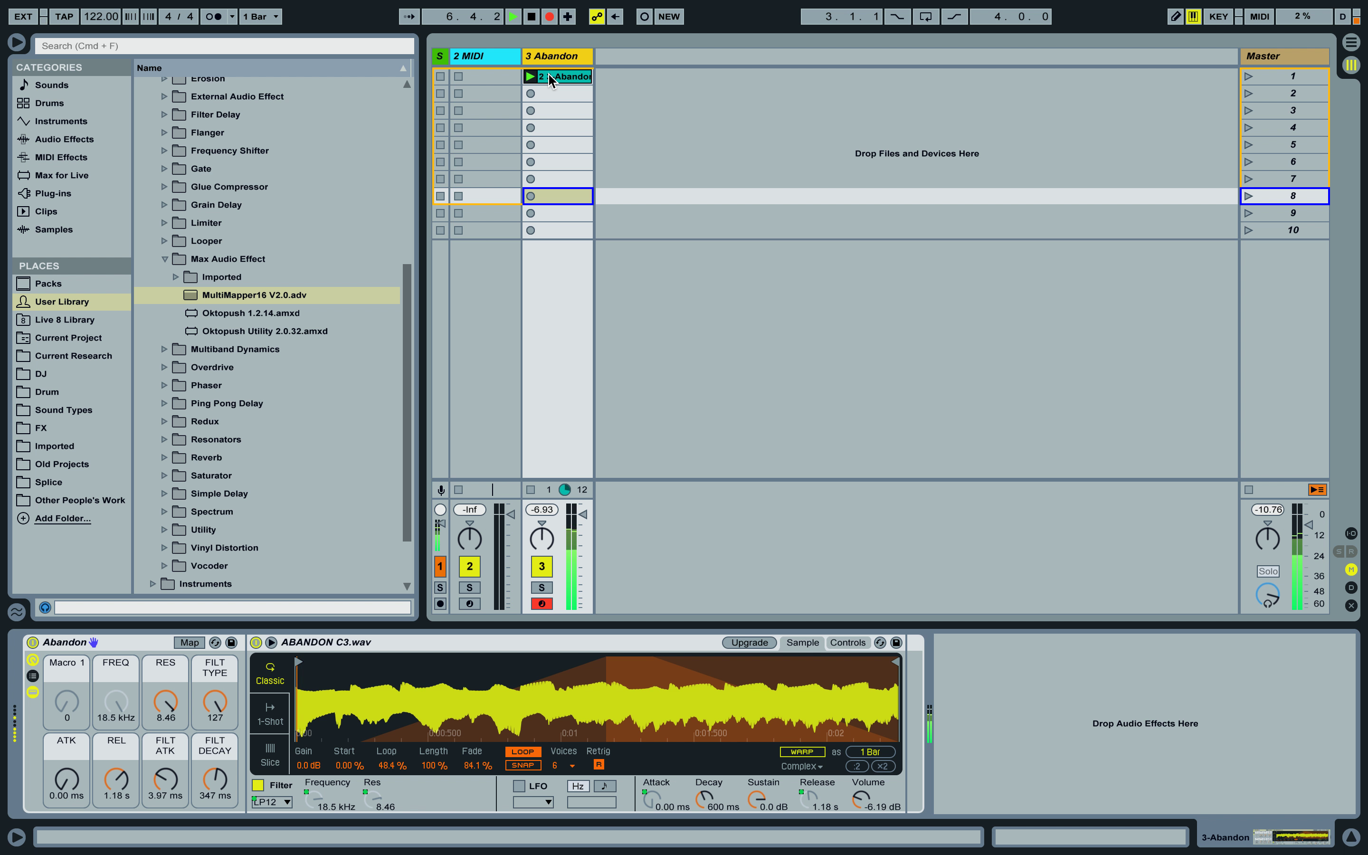
pyautogui.click(531, 16)
# Delete the Abandon track's arrangement clips in bars 1–9 and return to Session View.
pyautogui.press('Tab')
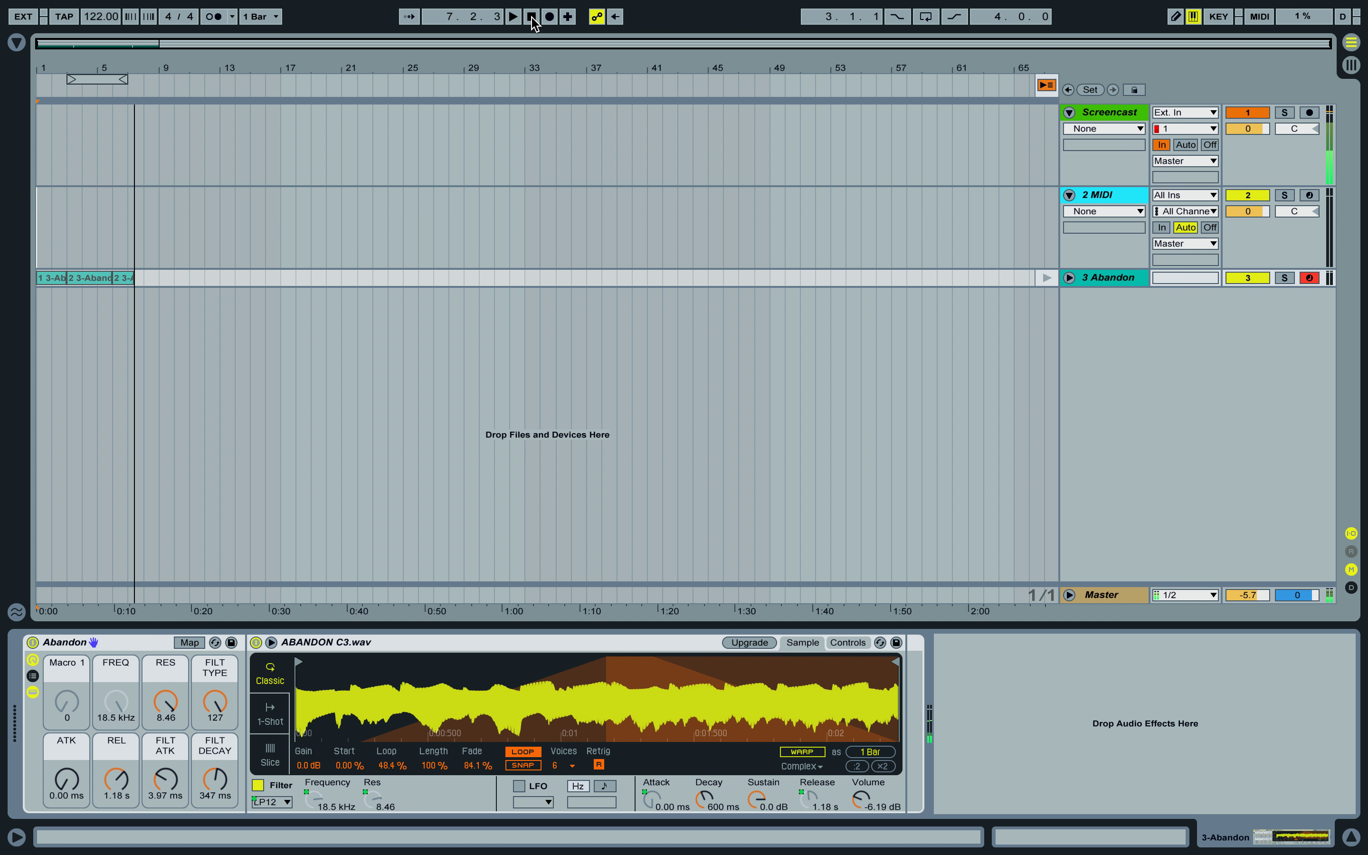
pyautogui.moveTo(160, 278); pyautogui.dragTo(33, 278)
pyautogui.press('Delete')
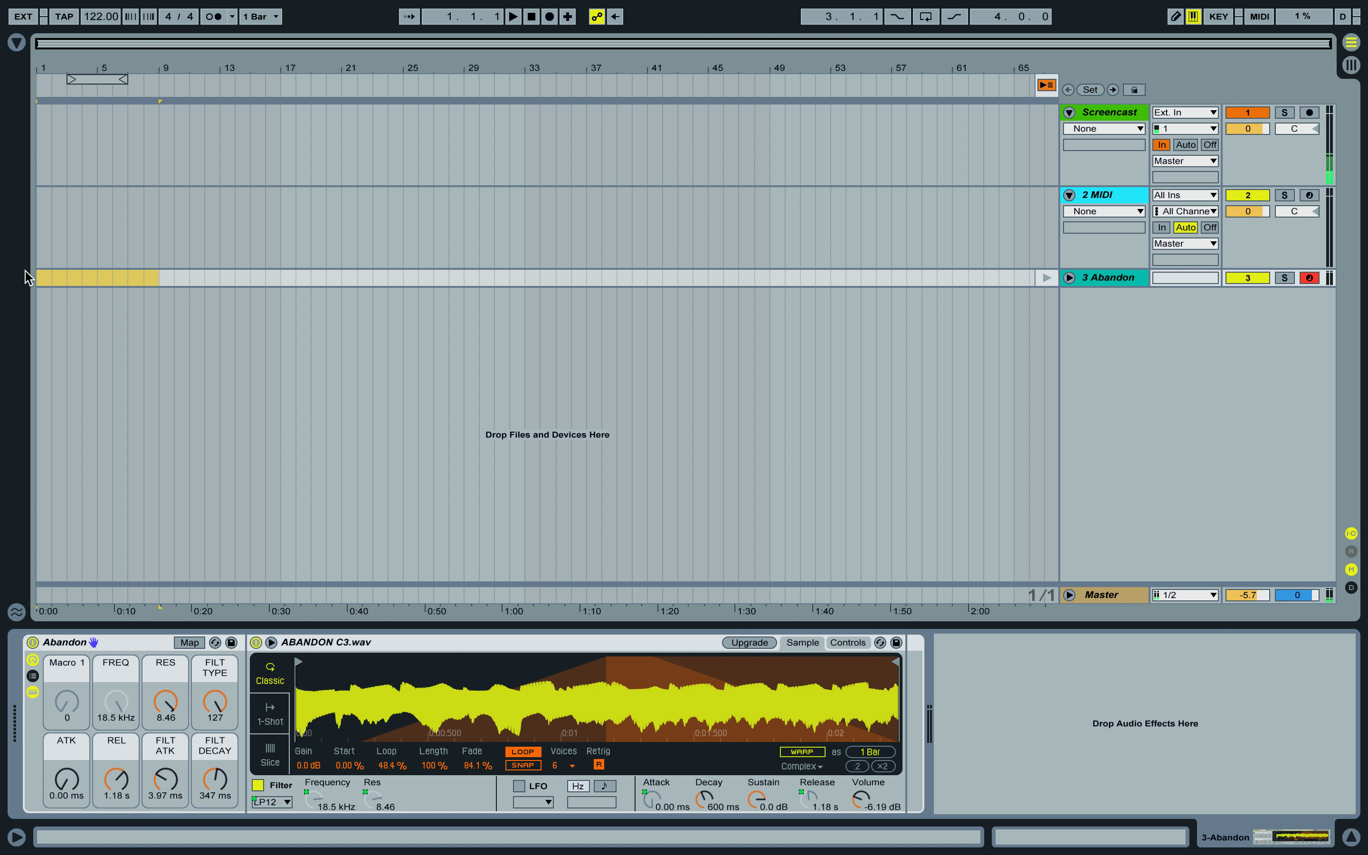
pyautogui.press('Tab')
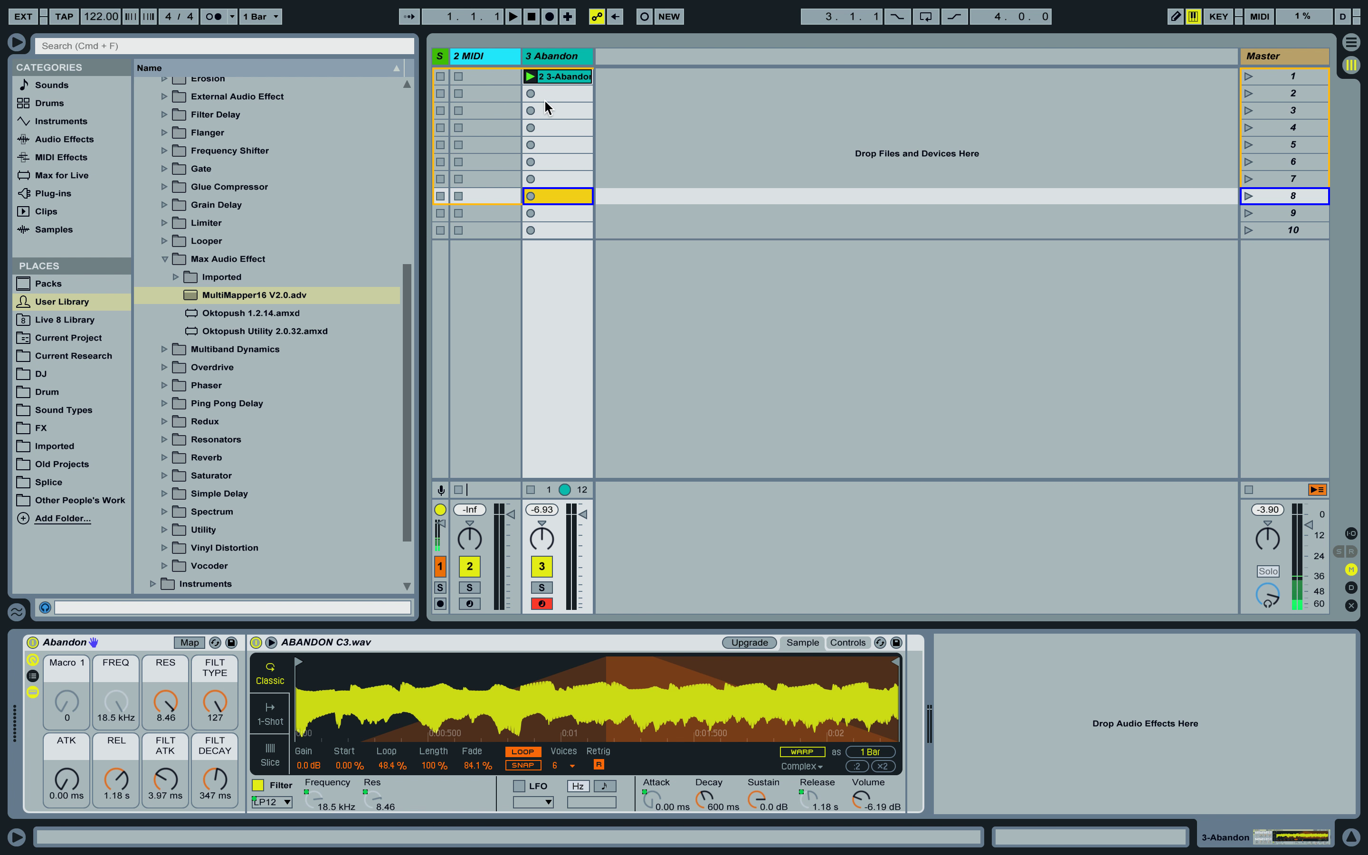
# Launch the 2 3-Abandon clip and bring up MultiMapper16 on MIDI track 2.
pyautogui.click(549, 80)
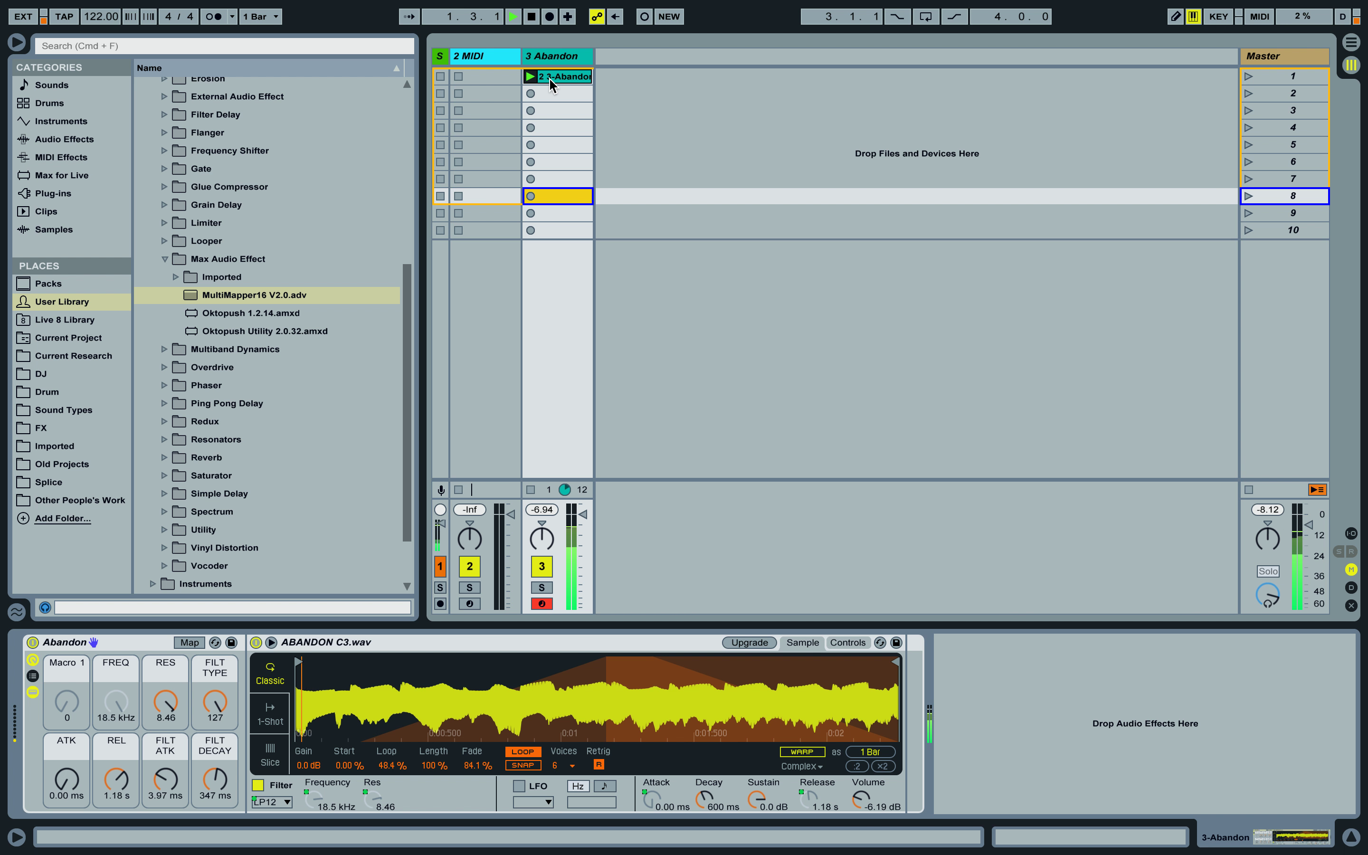
pyautogui.click(480, 56)
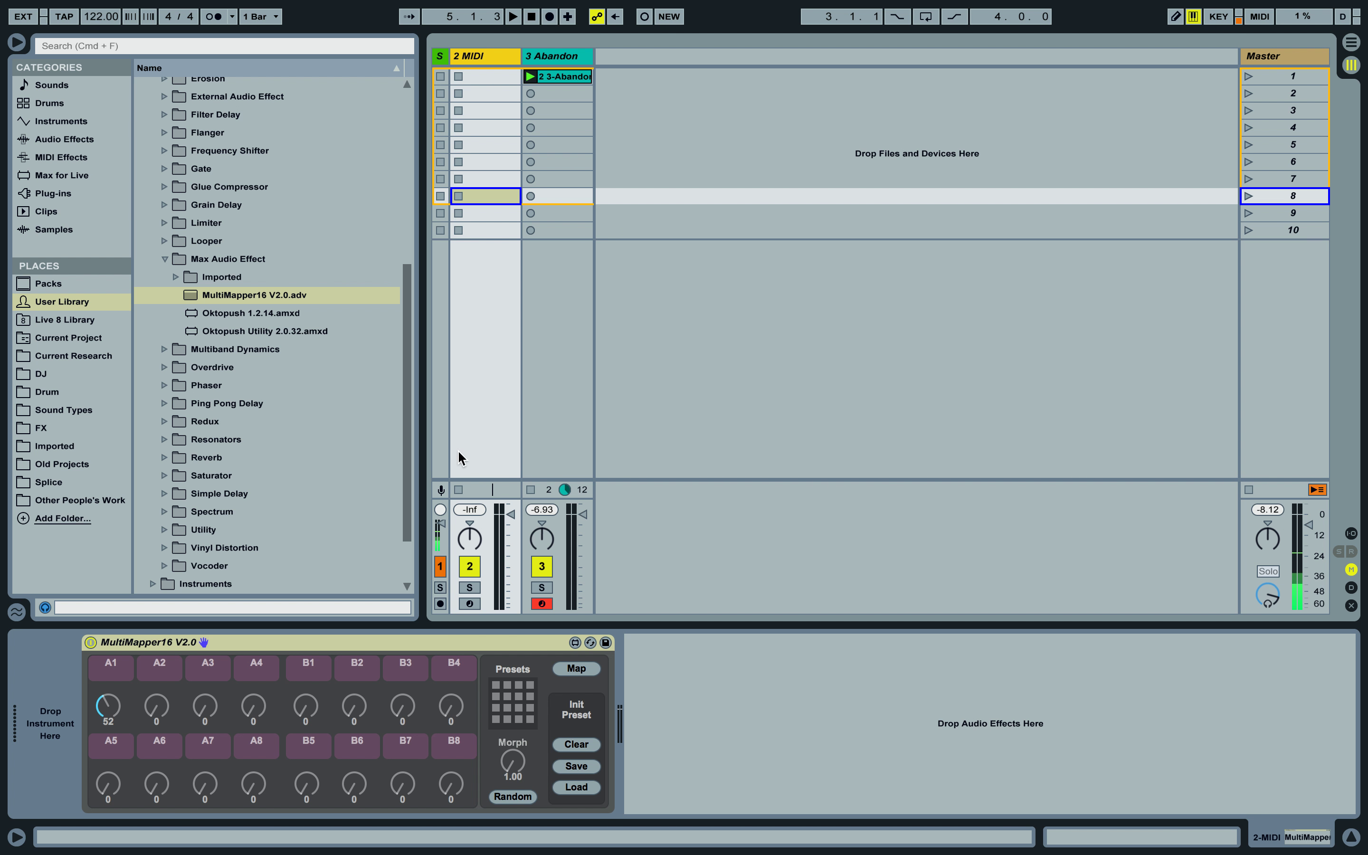
# Record MultiMapper16 A1 knob moves as clip 1 2-MIDI in track 2's first slot and play it.
pyautogui.click(470, 603)
pyautogui.press('space')
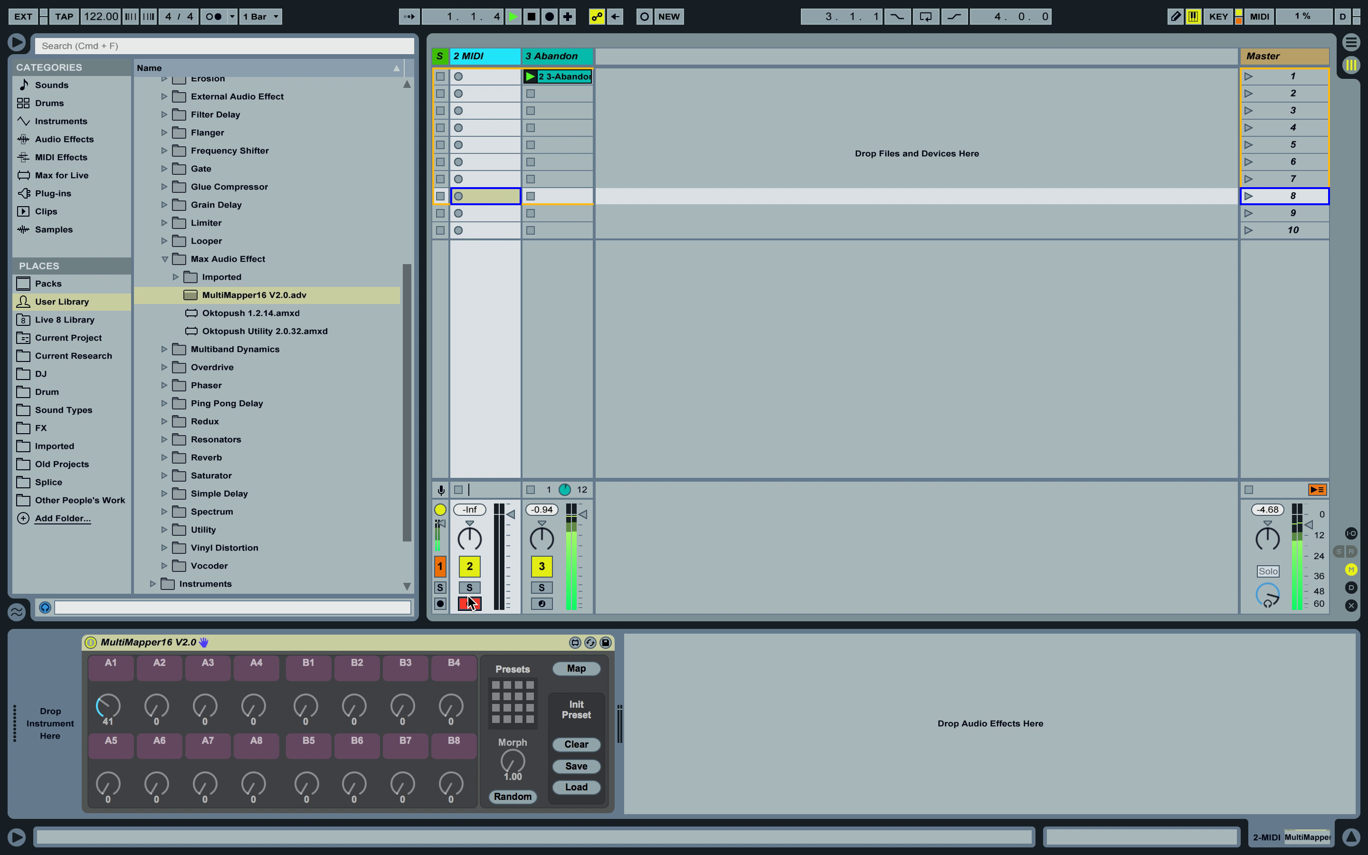
pyautogui.click(458, 77)
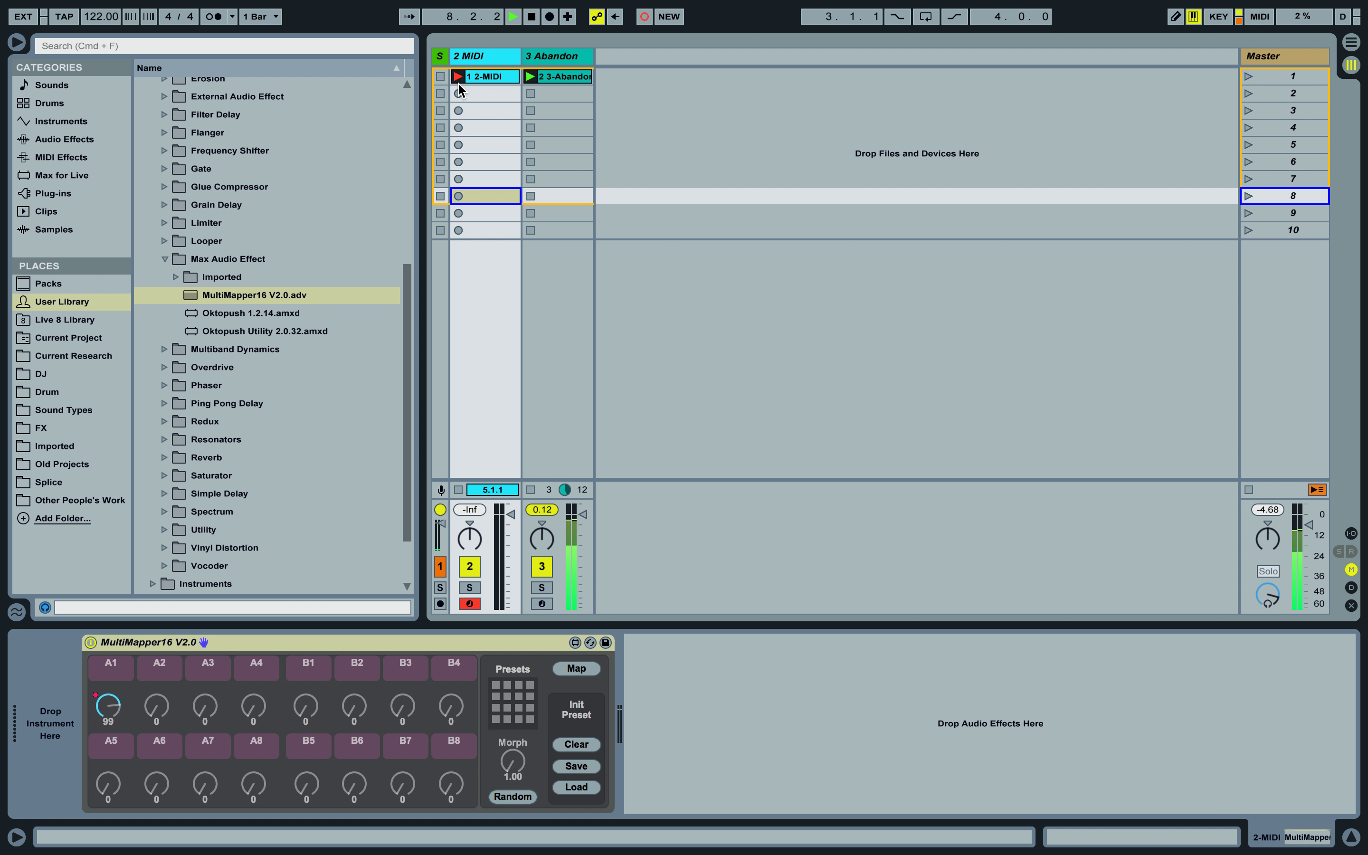
pyautogui.click(458, 76)
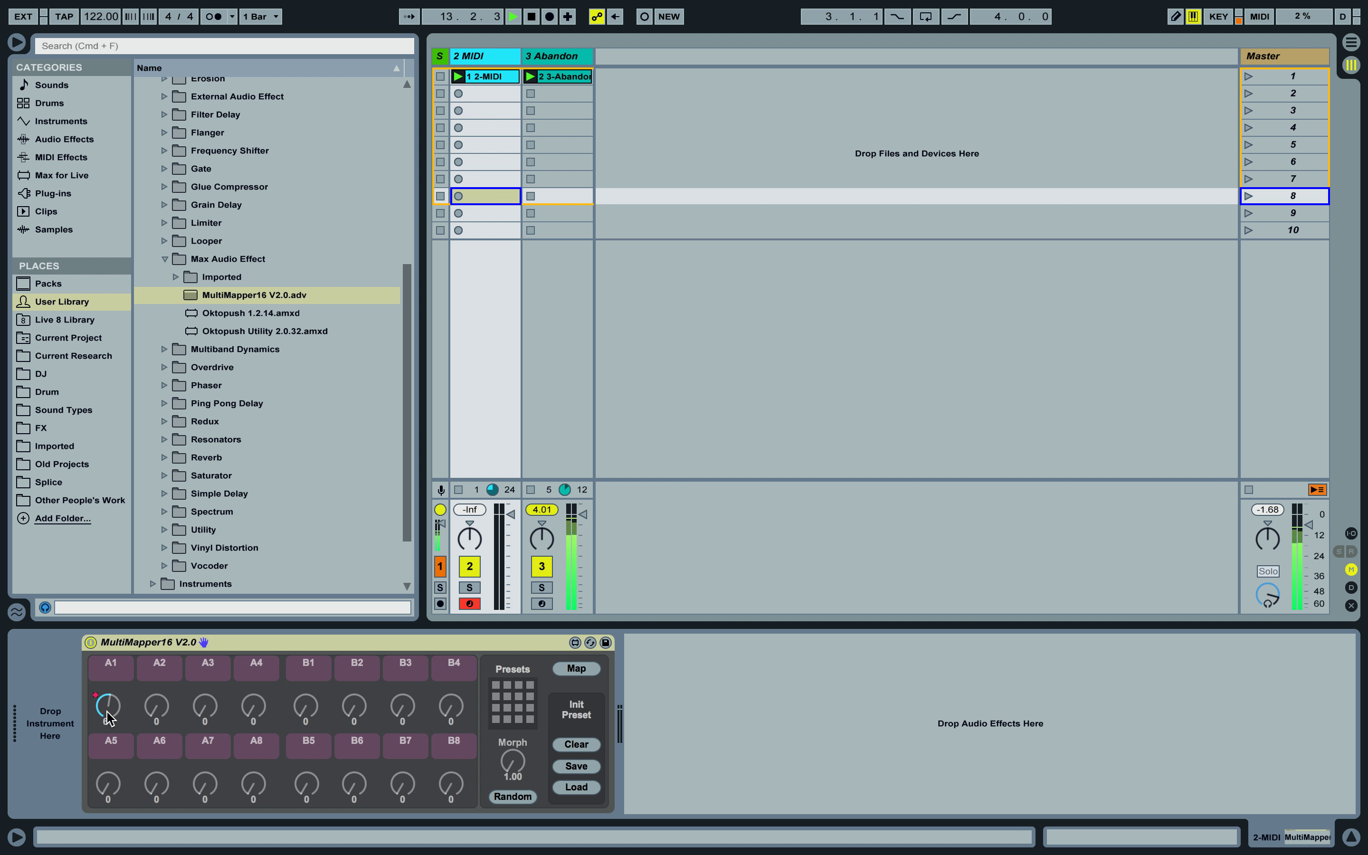
pyautogui.click(551, 57)
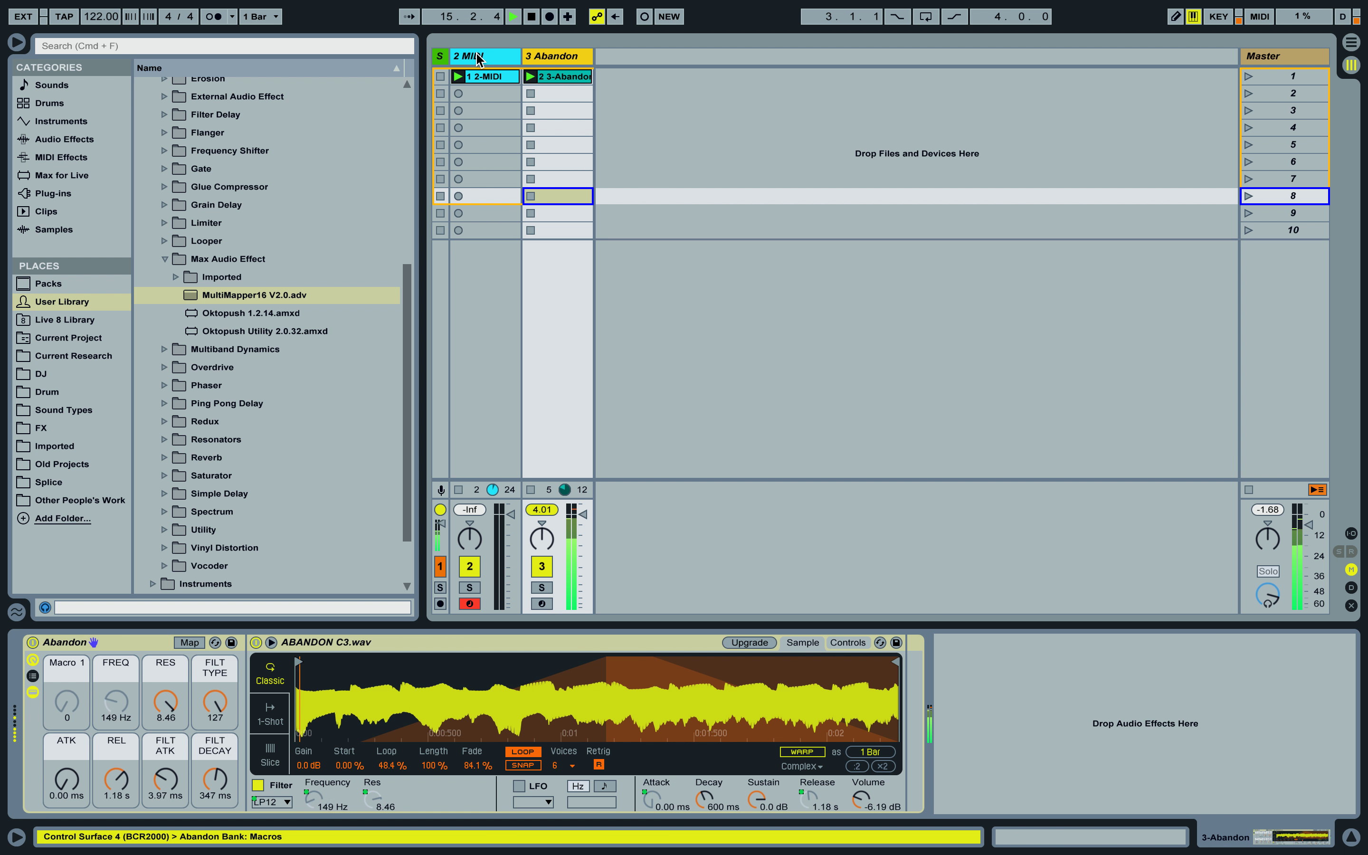
pyautogui.press('Left')
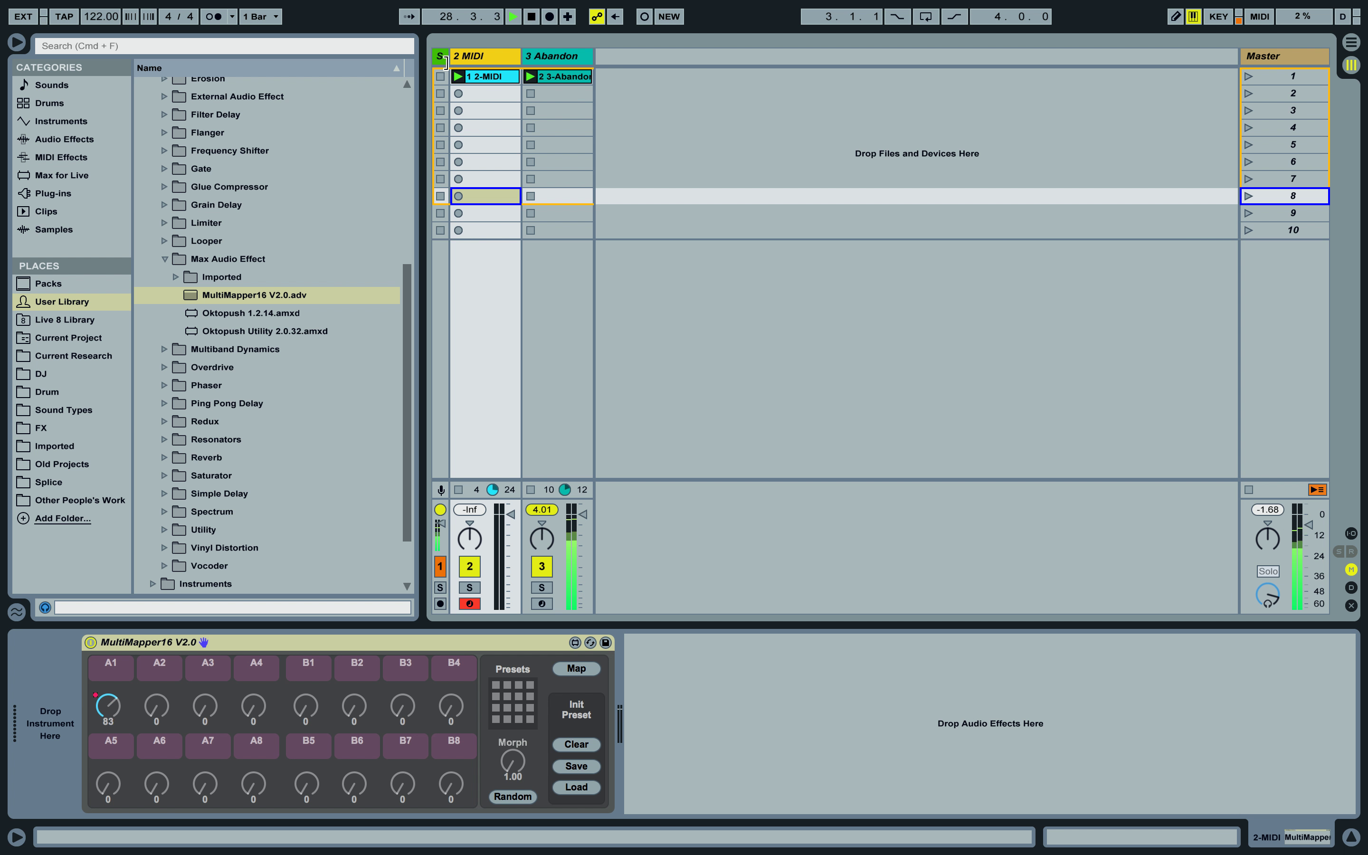
# Record clip 2 2-MIDI into slot 2 with the metronome toggled on, then off.
pyautogui.click(213, 18)
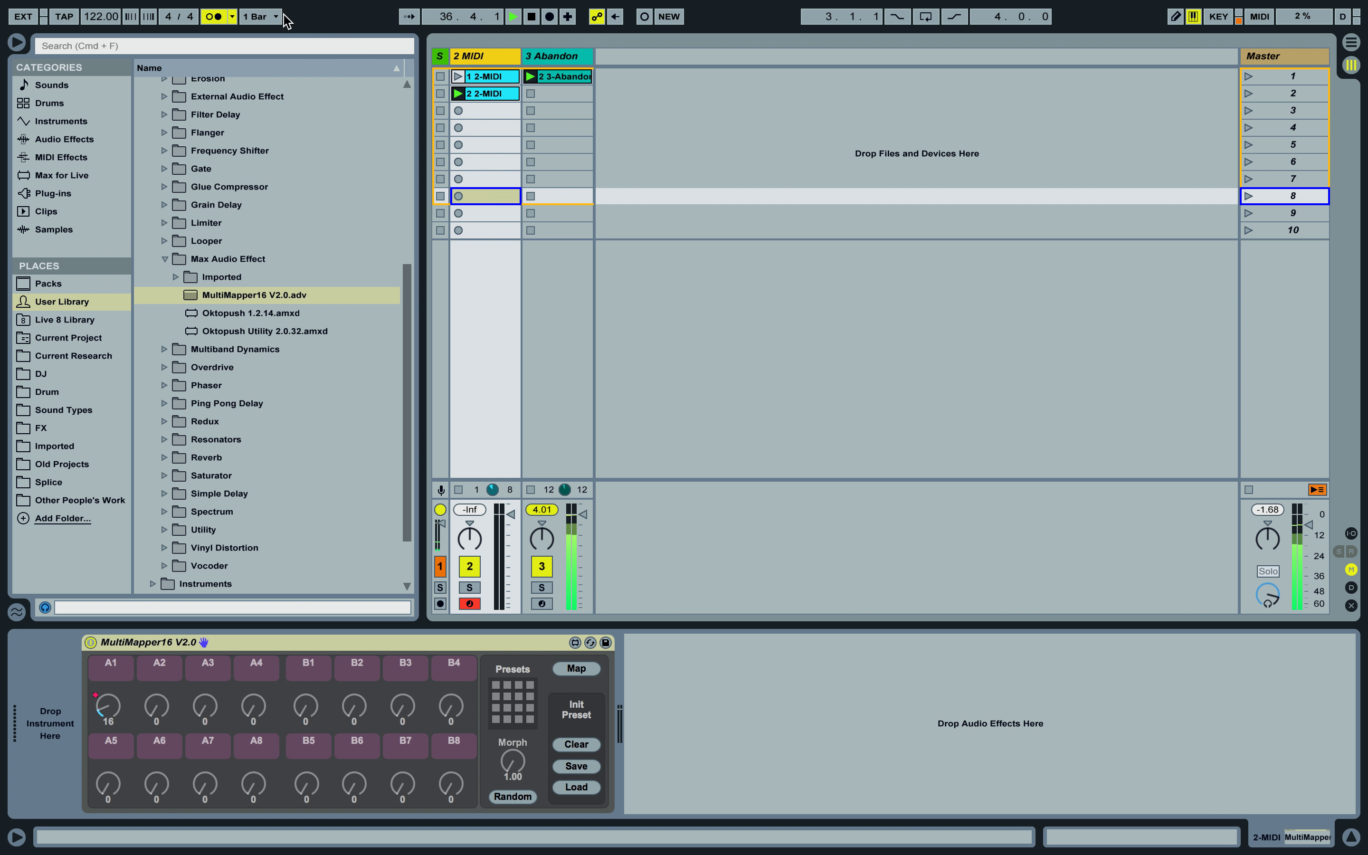
pyautogui.click(209, 21)
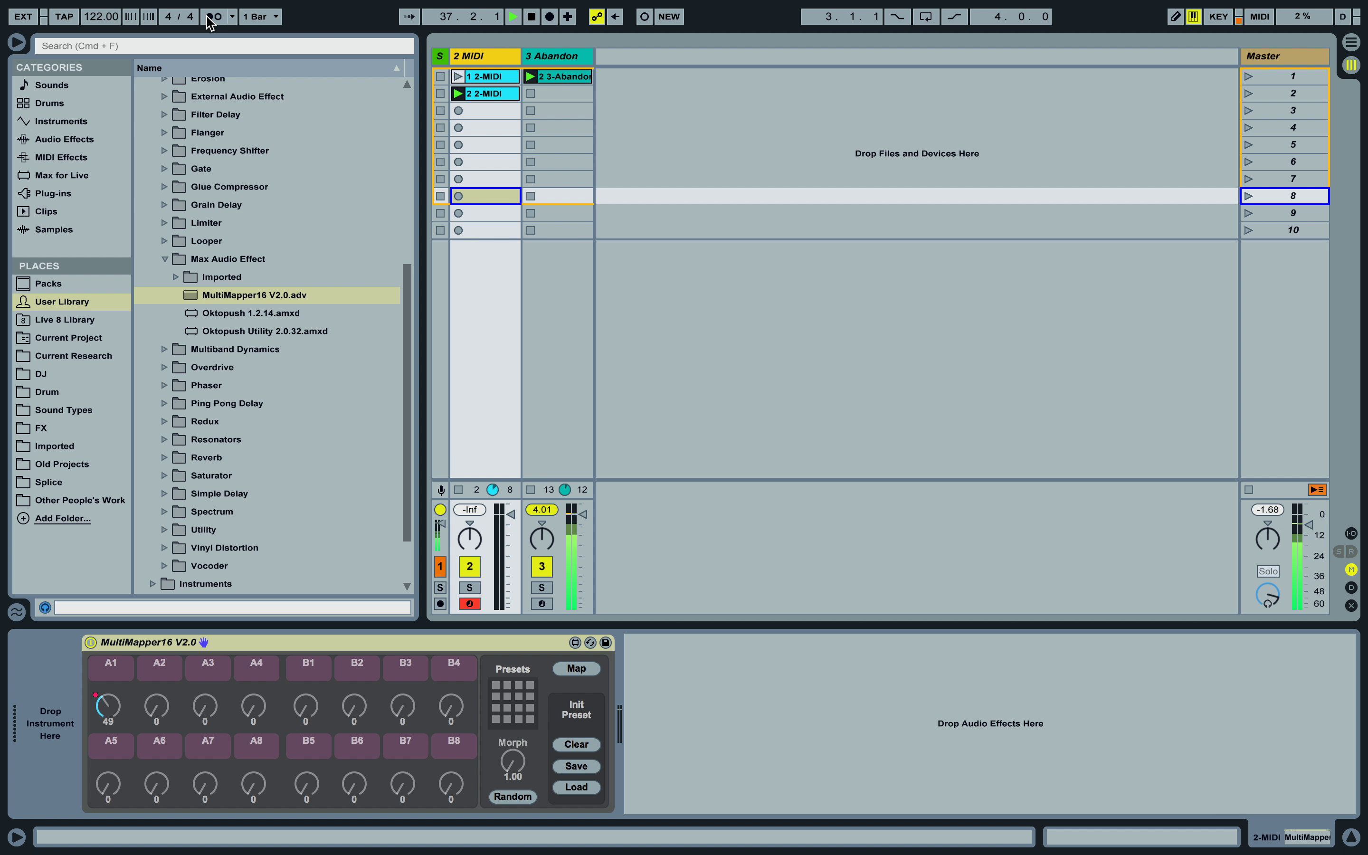
pyautogui.click(562, 82)
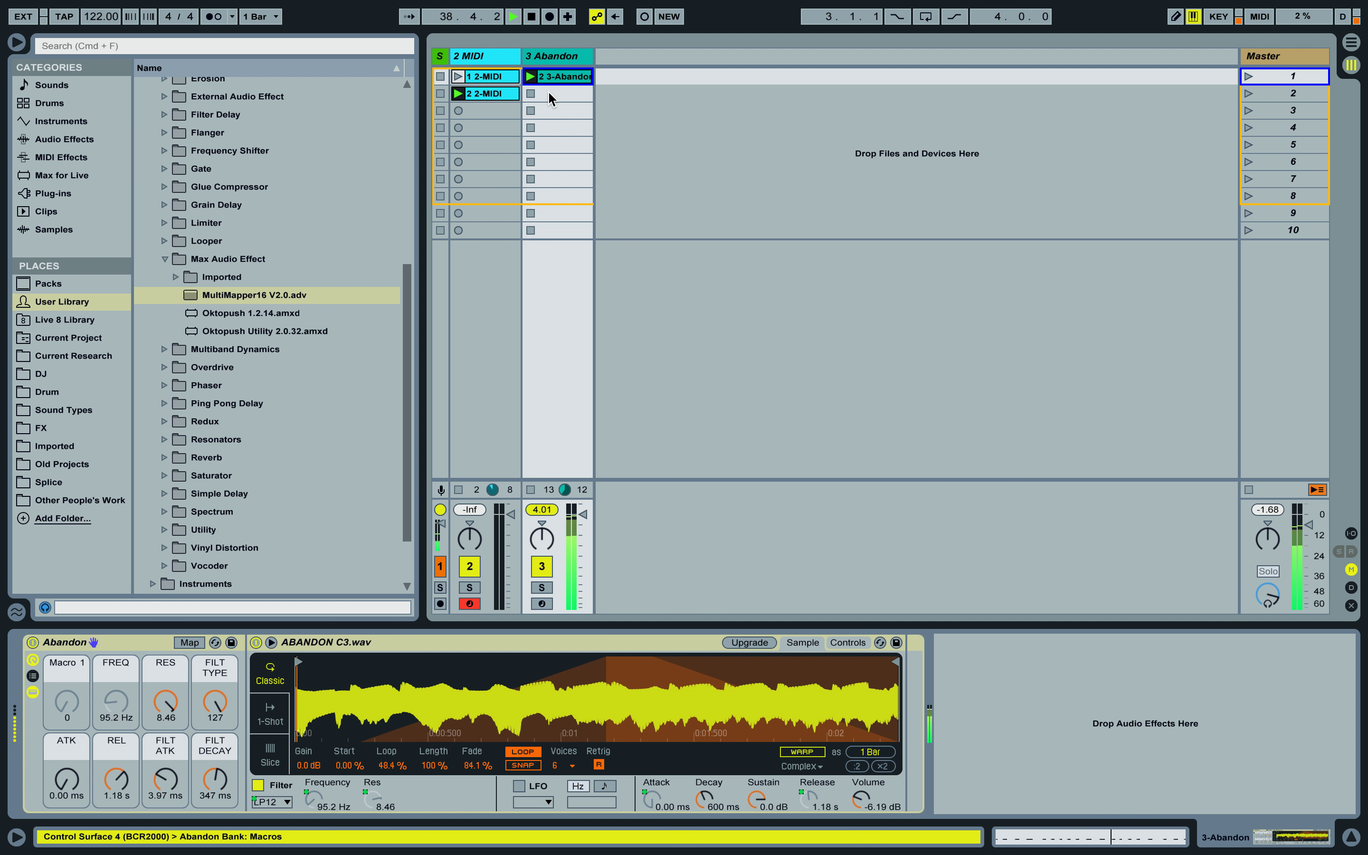
# Duplicate the Abandon clip into slot 2 and transpose its C1 notes down to C0.
pyautogui.press('super+d')
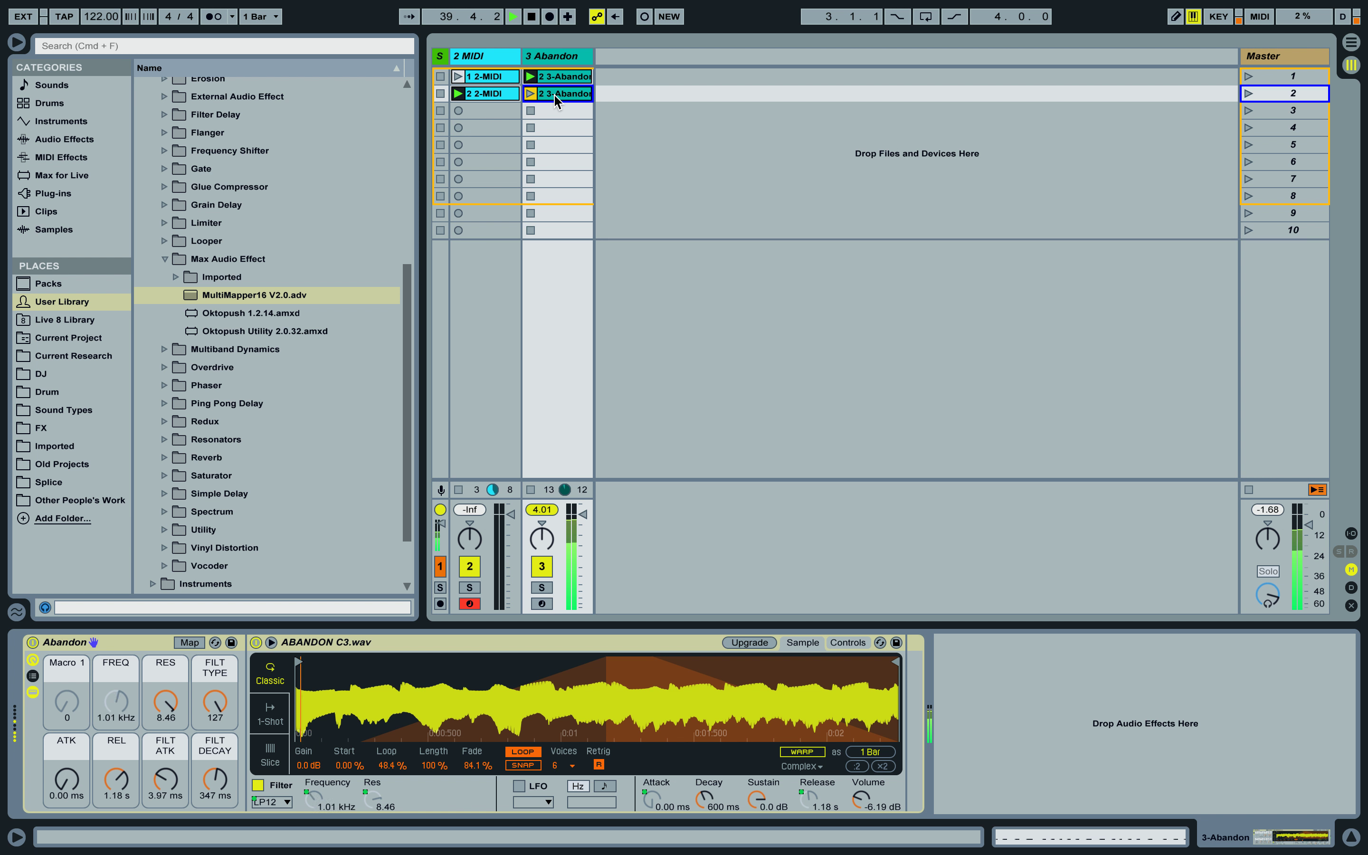
pyautogui.doubleClick(557, 96)
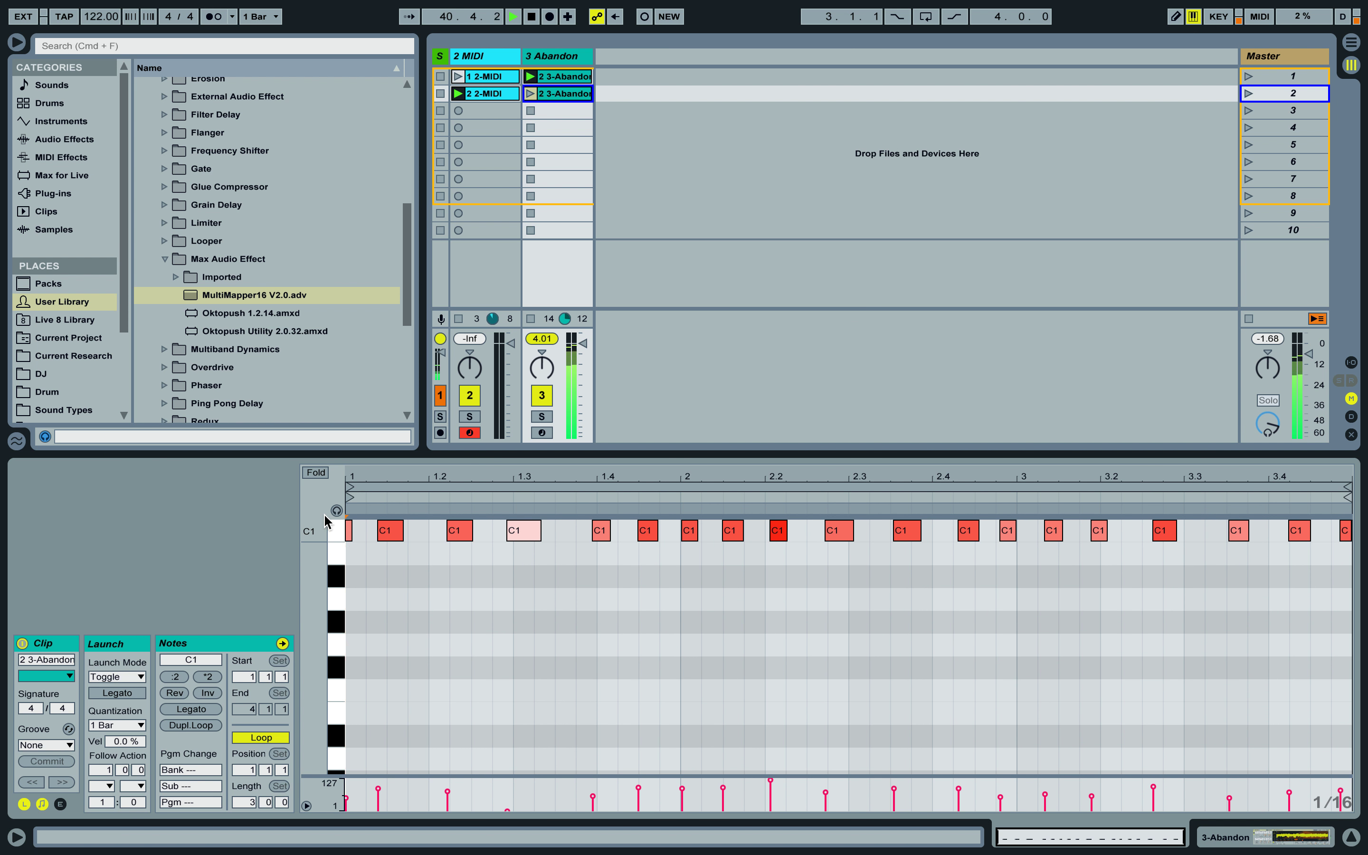
pyautogui.click(336, 530)
pyautogui.hotkey('shift', 'Down')
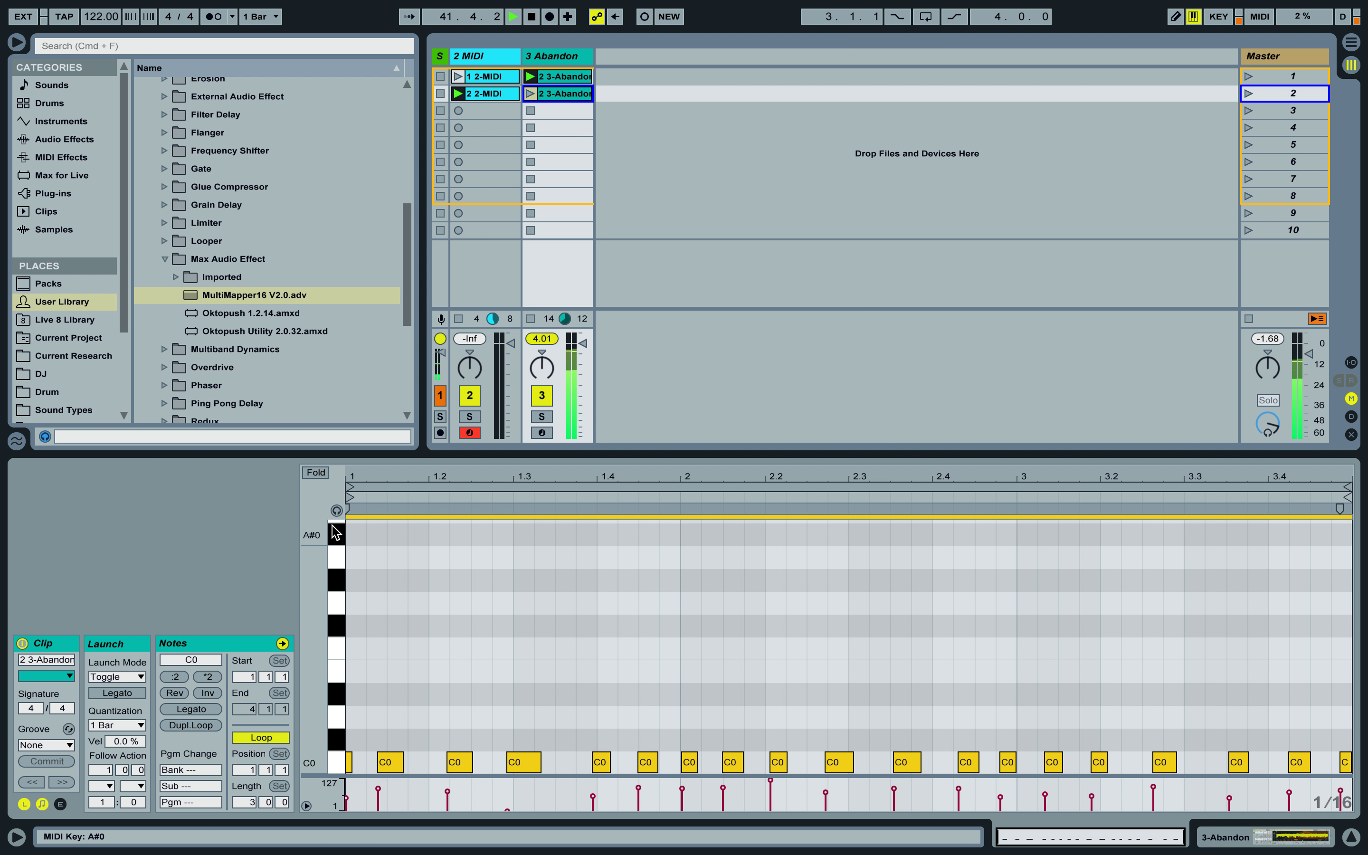
# Play the copy alongside 1 2-MIDI and shorten its loop to end at 2.3.1.
pyautogui.click(532, 95)
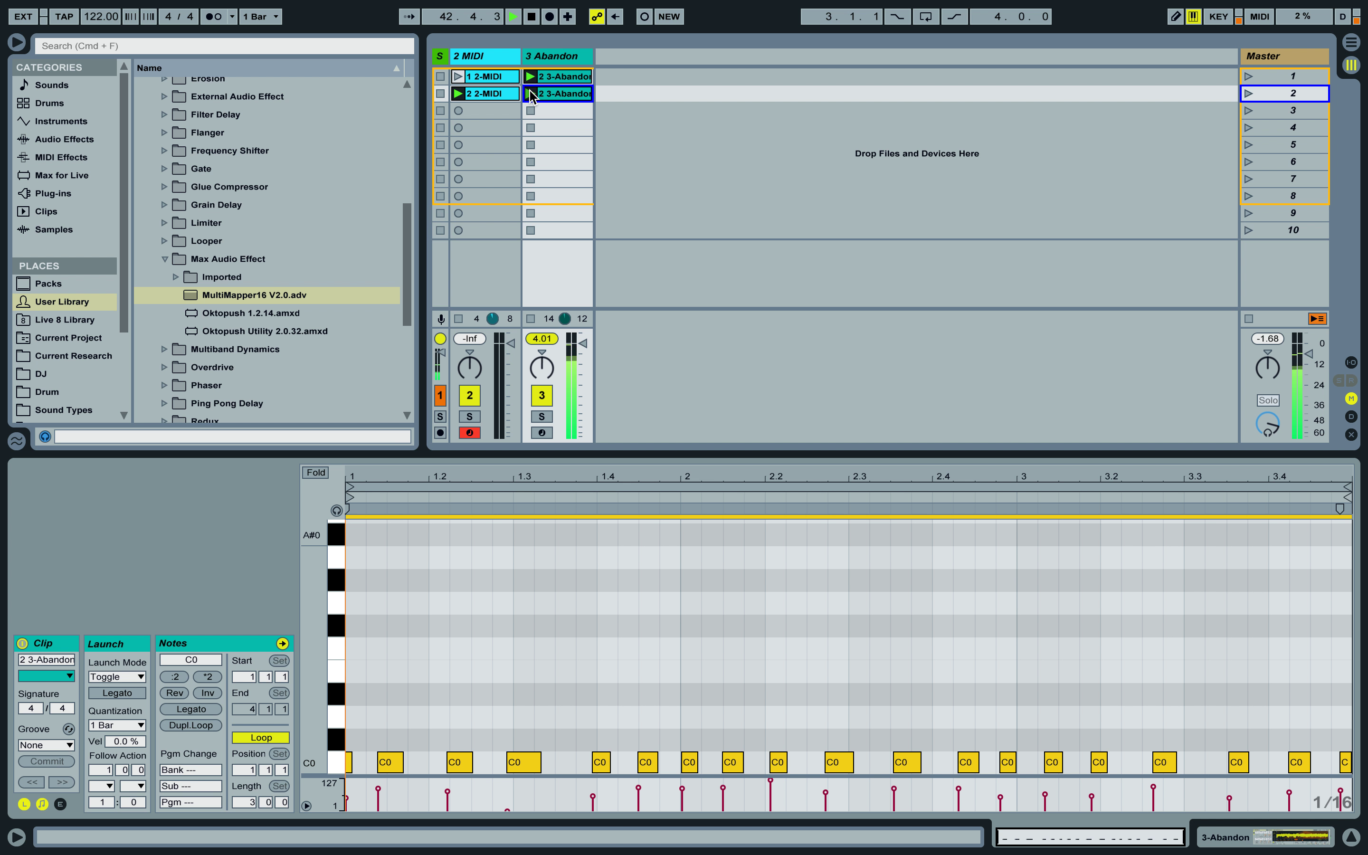
pyautogui.click(458, 77)
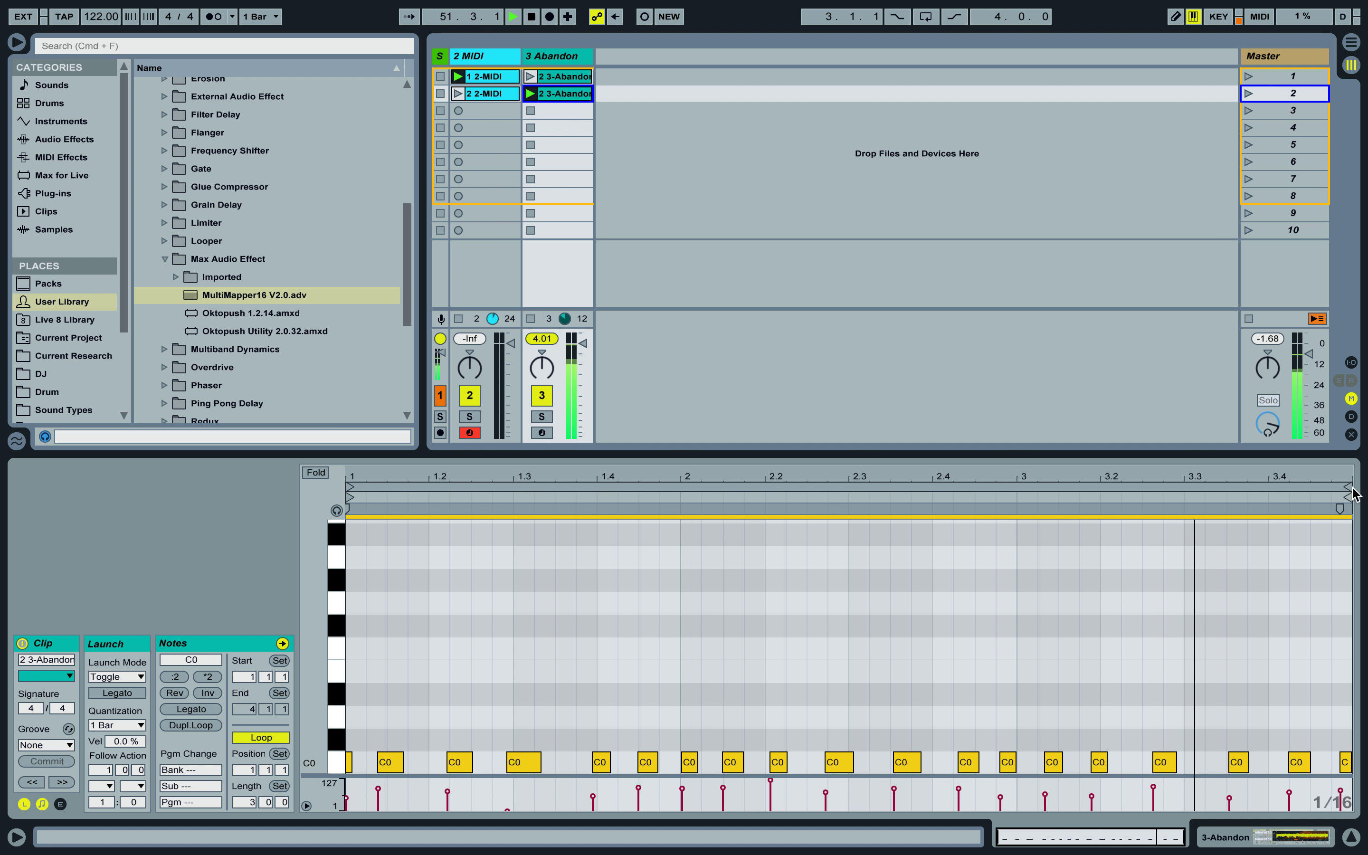
pyautogui.moveTo(1347, 487); pyautogui.dragTo(838, 544)
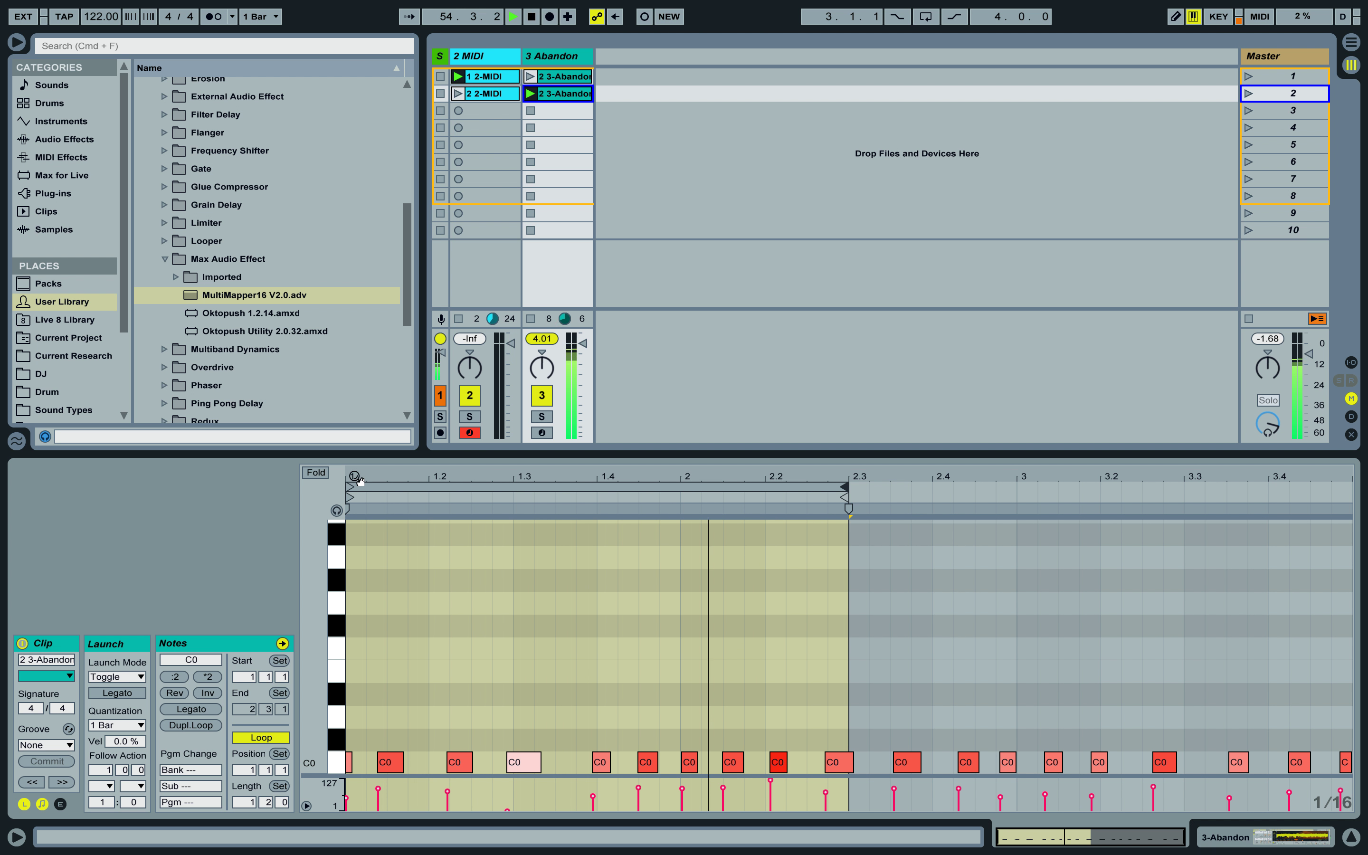
# Move the 2 3-Abandon clip's loop start to bar 2, leaving a loop ending at 2.3.1, then select the 1 2-MIDI clip.
pyautogui.moveTo(348, 497)
pyautogui.mouseDown()
pyautogui.moveTo(709, 503)
pyautogui.moveTo(680, 504)
pyautogui.mouseUp()
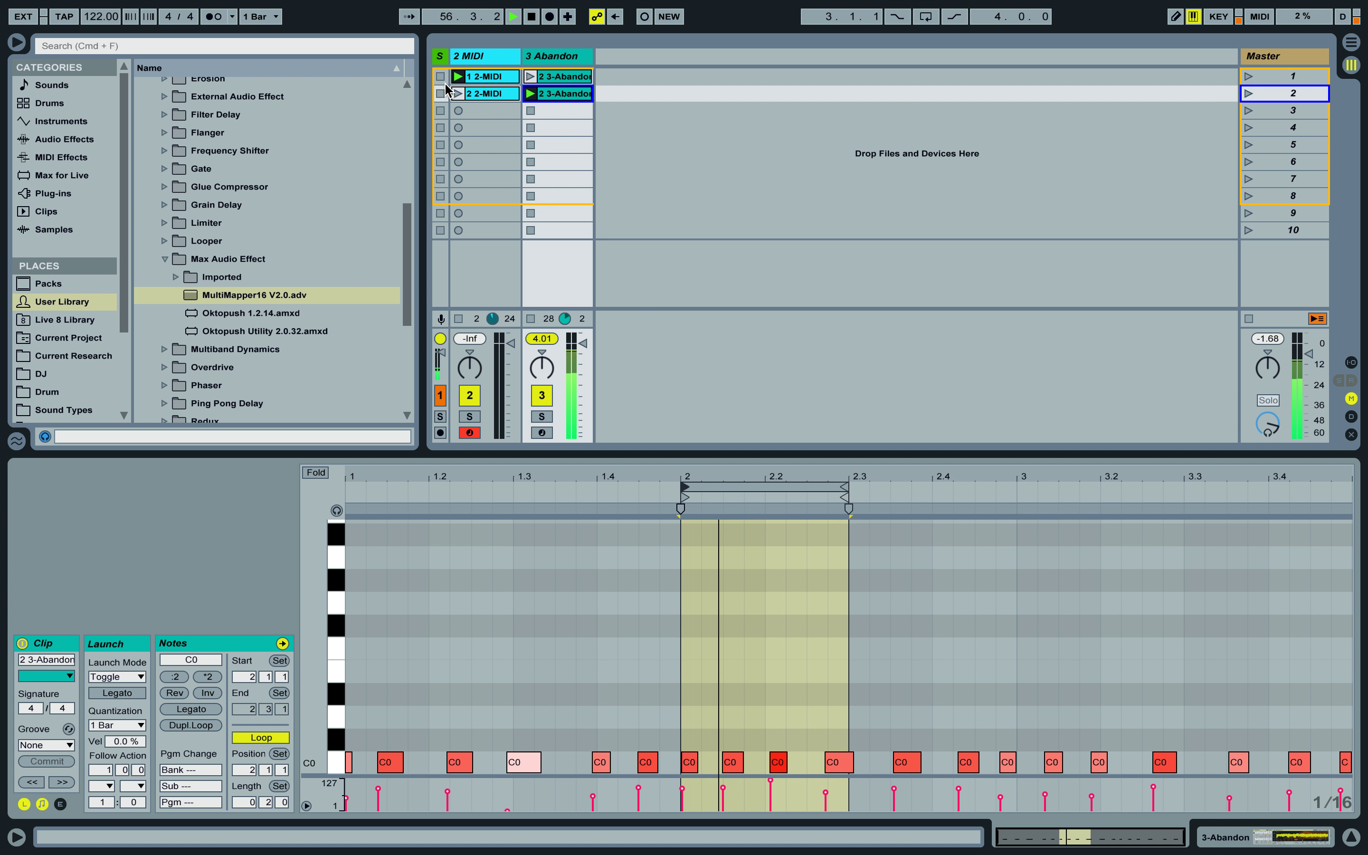
pyautogui.click(474, 82)
pyautogui.click(474, 82)
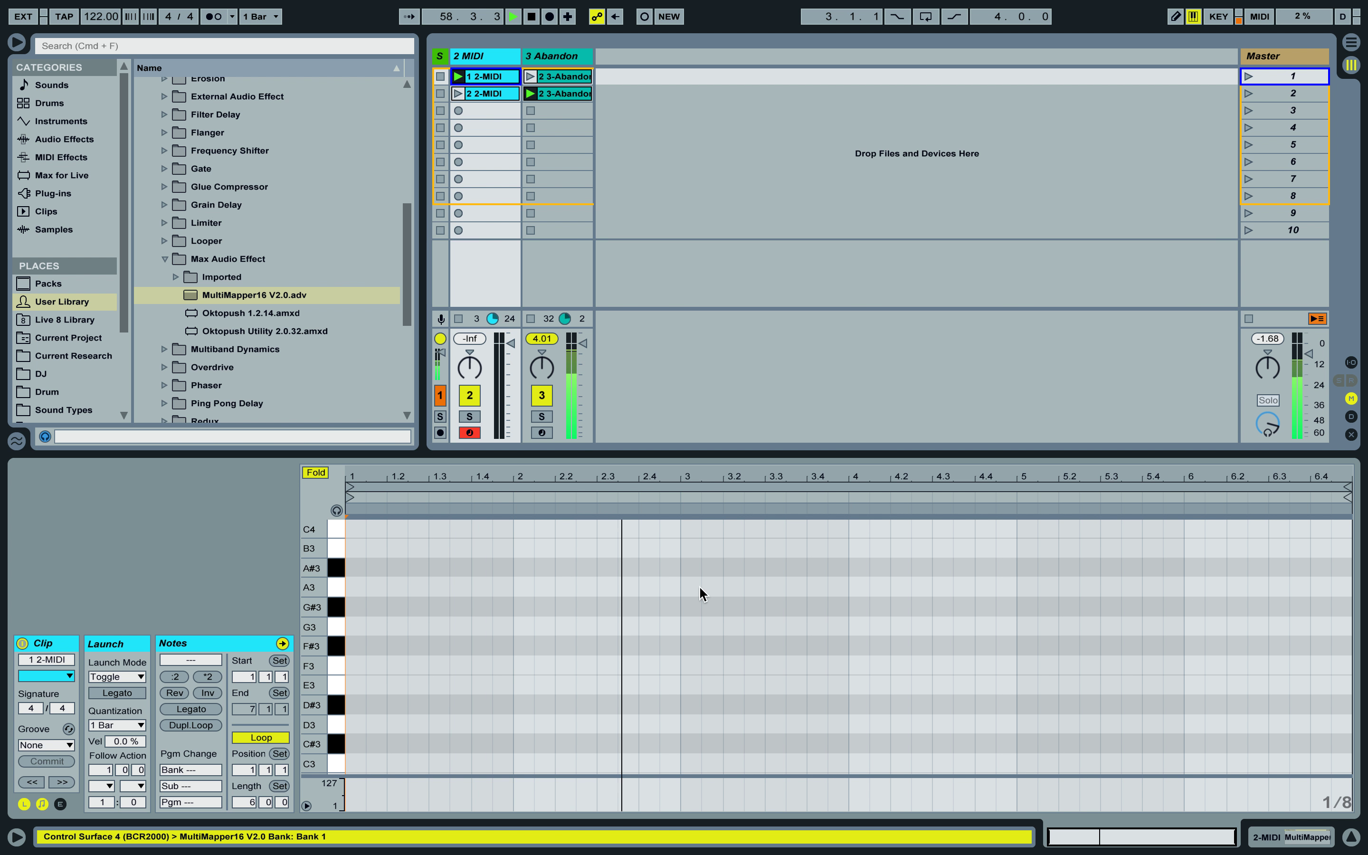
# Compare the 1 2-MIDI clip's automation envelope with the 2 3-Abandon clip, then switch to the macOS desktop space.
pyautogui.click(60, 803)
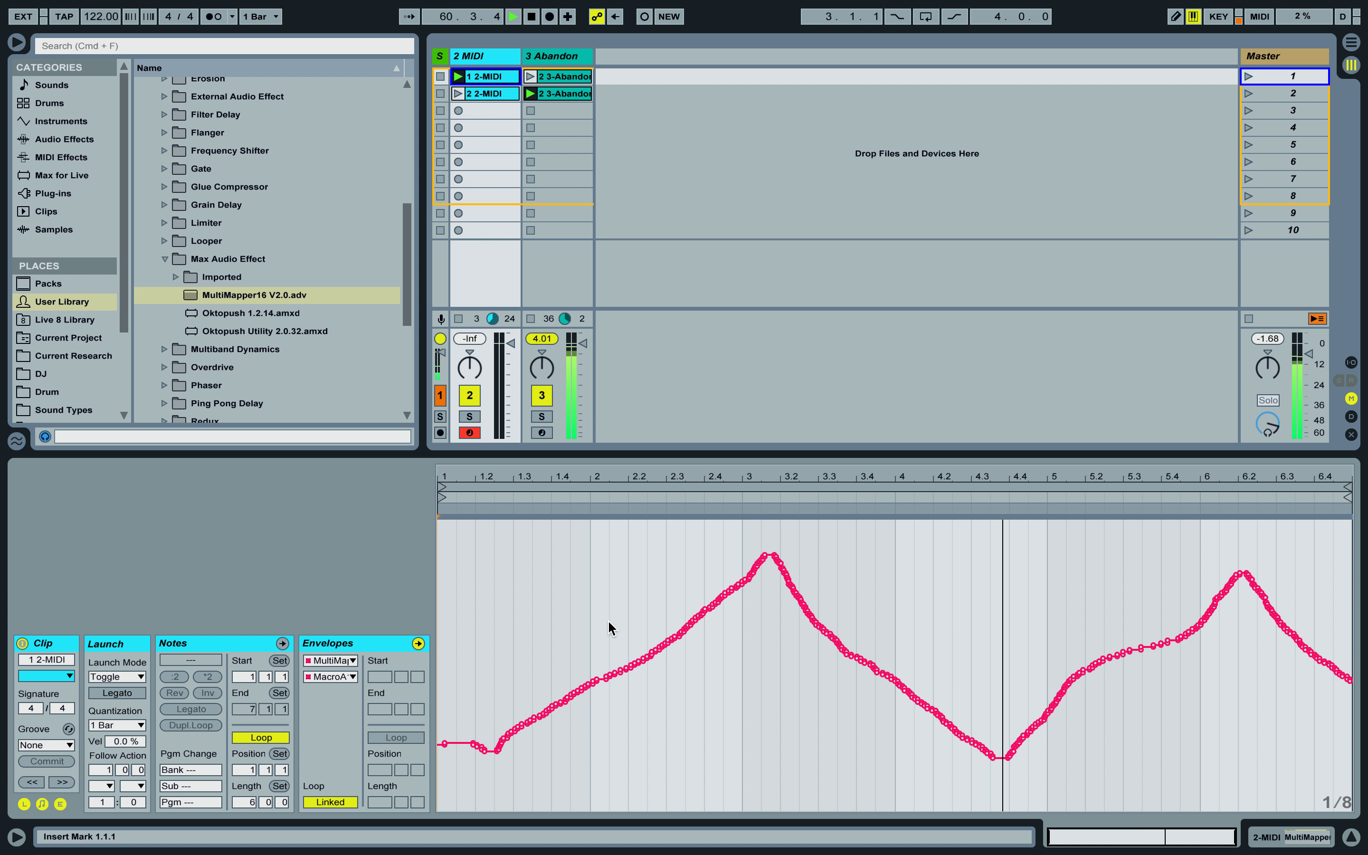
pyautogui.click(553, 93)
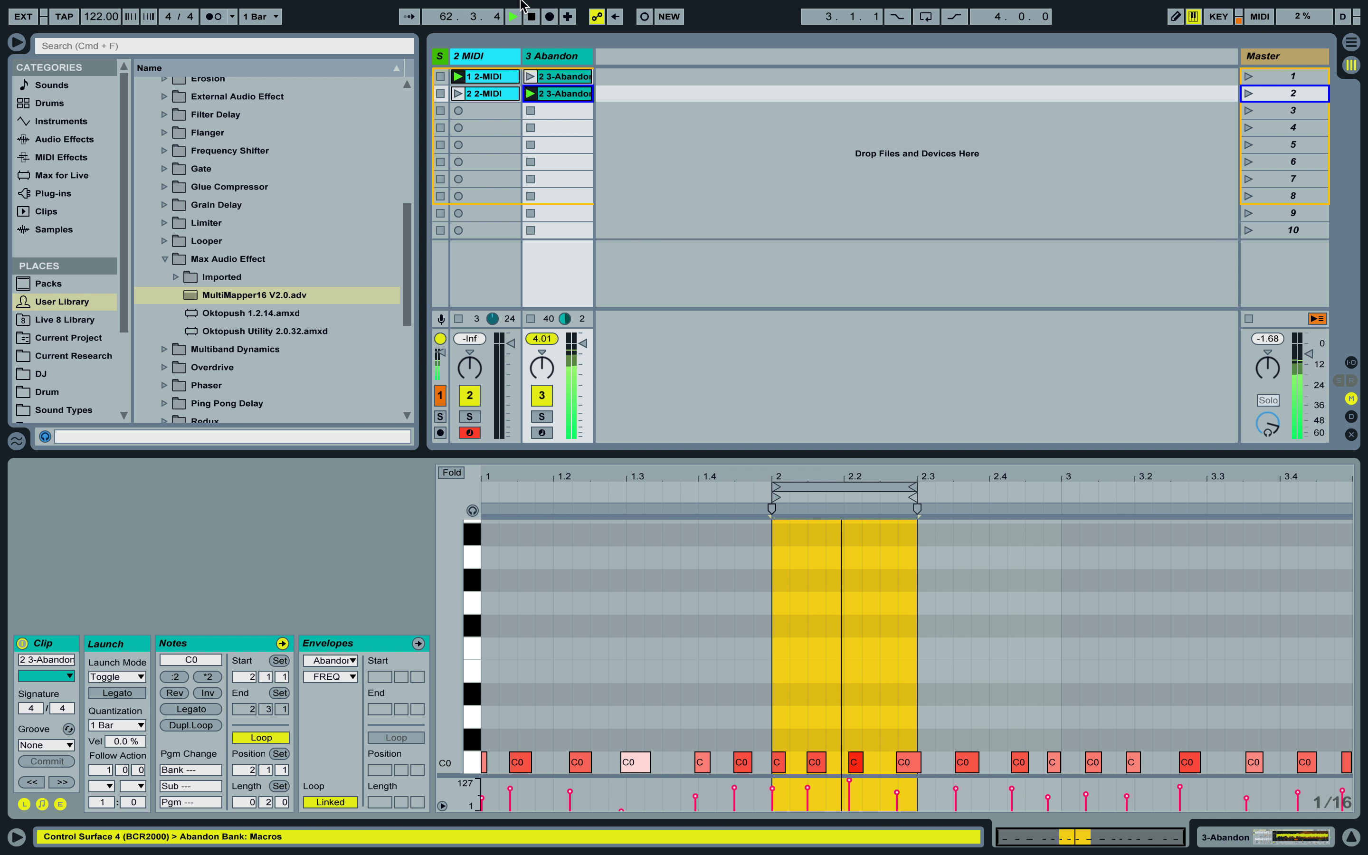
pyautogui.click(485, 80)
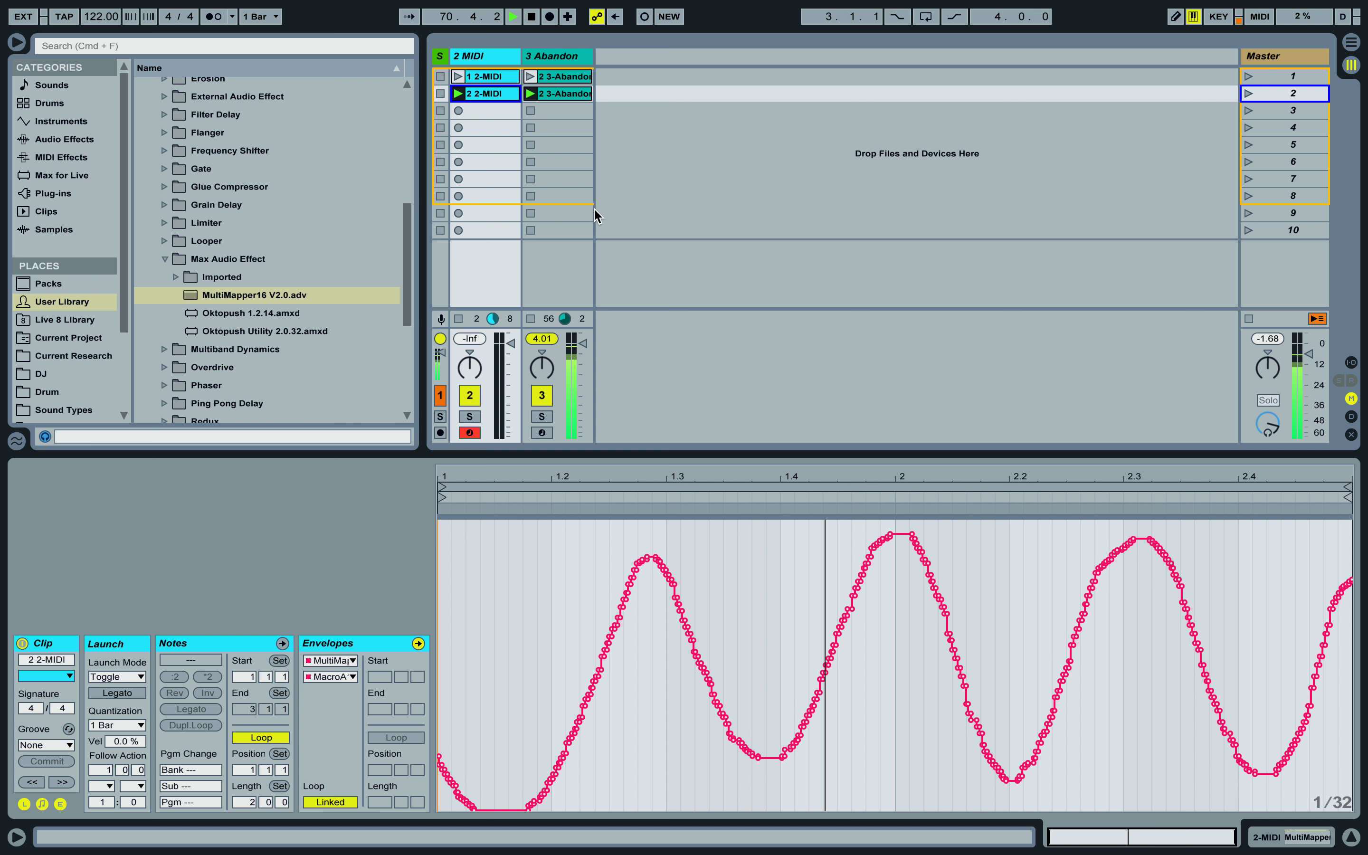
pyautogui.hotkey('ctrl', 'Up')
pyautogui.click(542, 29)
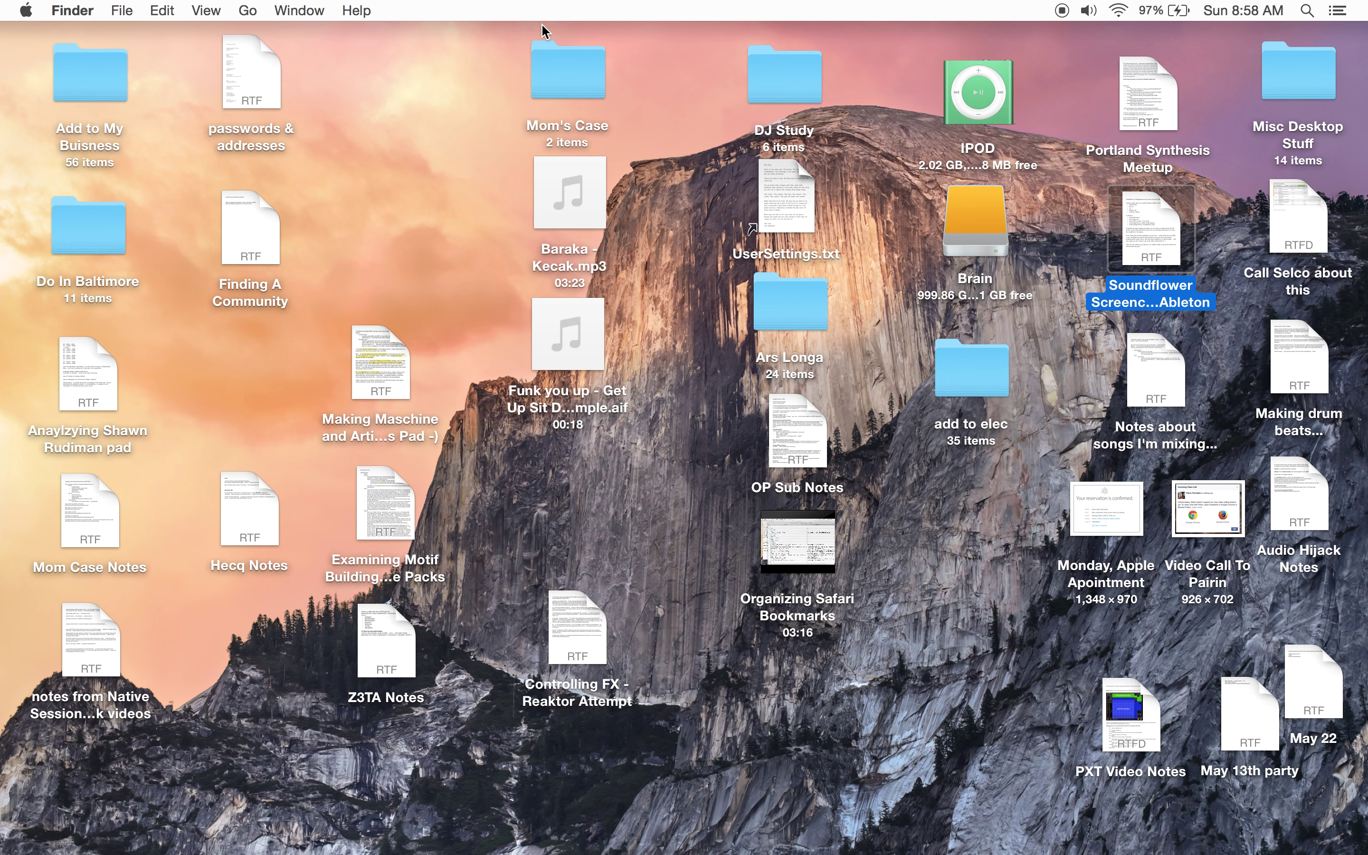